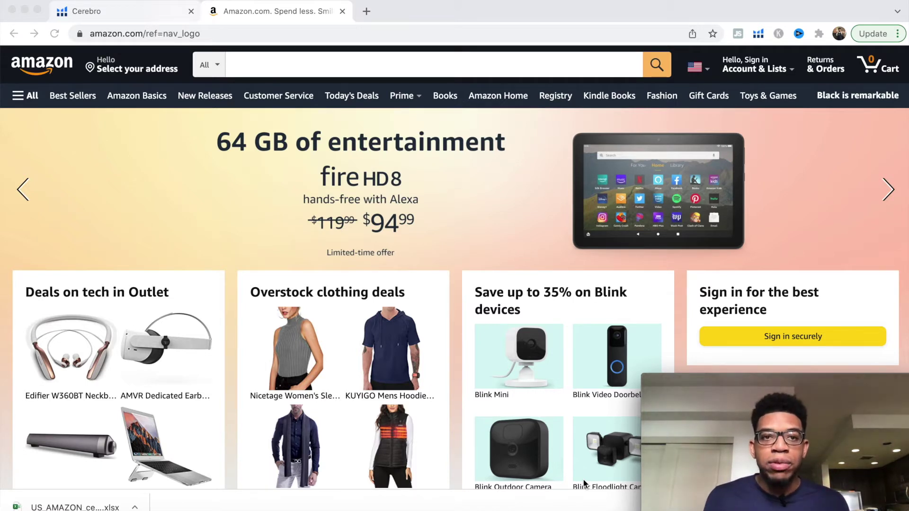
Search Amazon for 'cocktail smoker kit' and browse the 514 results.
left_click(283, 65)
left_click(283, 64)
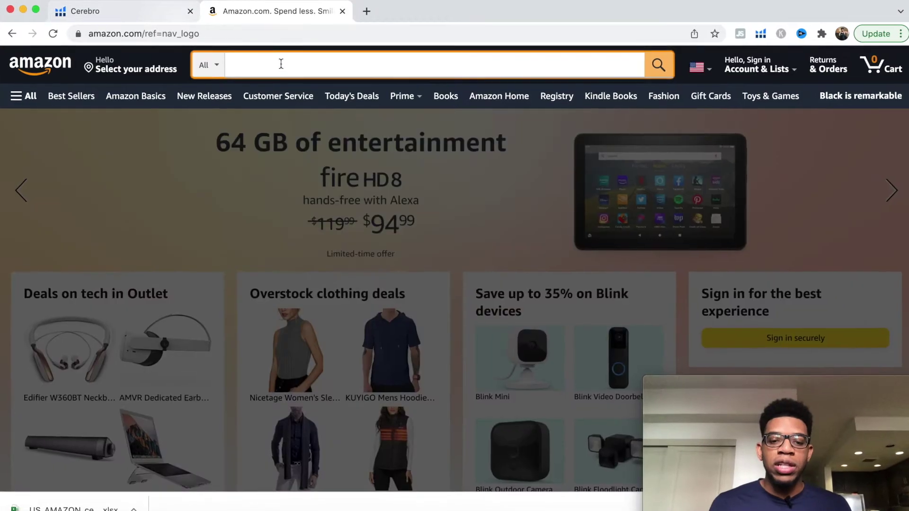
type("cocktail")
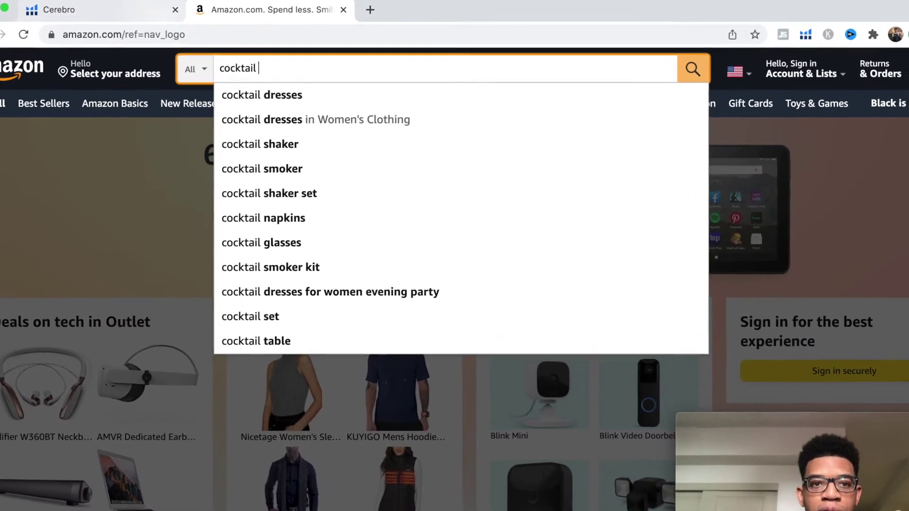
type(" smoker ki")
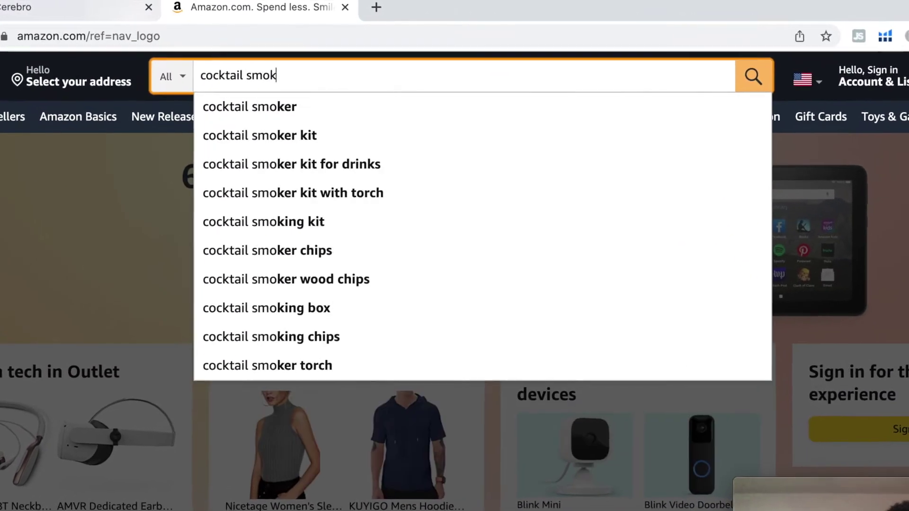
type("t")
key("BackSpace")
type("kit")
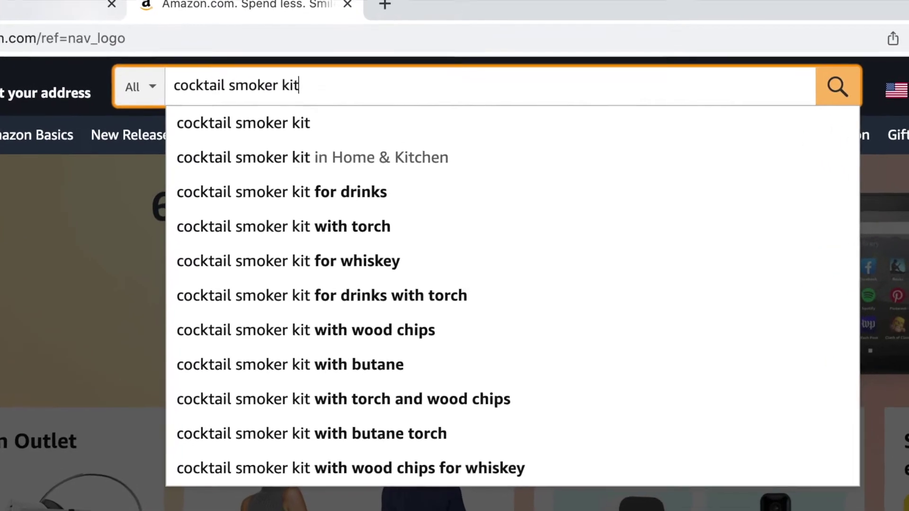
key("Return")
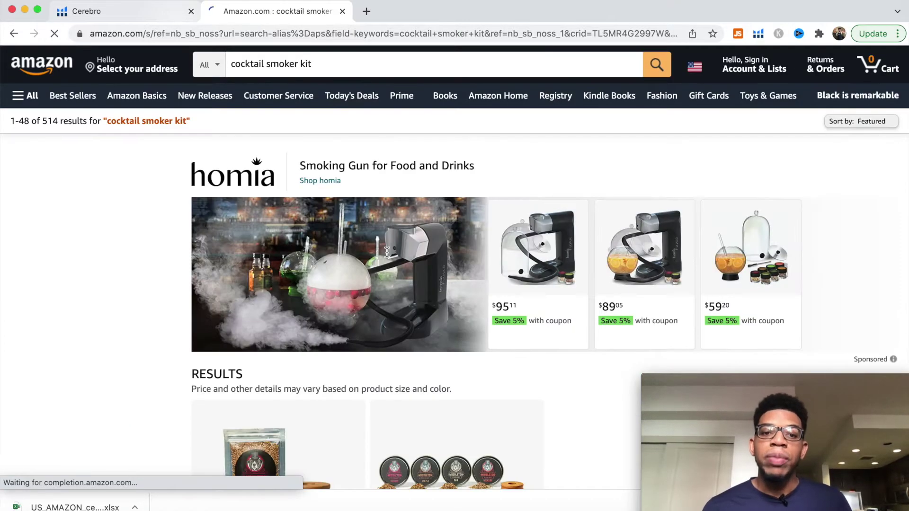
scroll(387, 252, "down", 3)
scroll(387, 253, "down", 3)
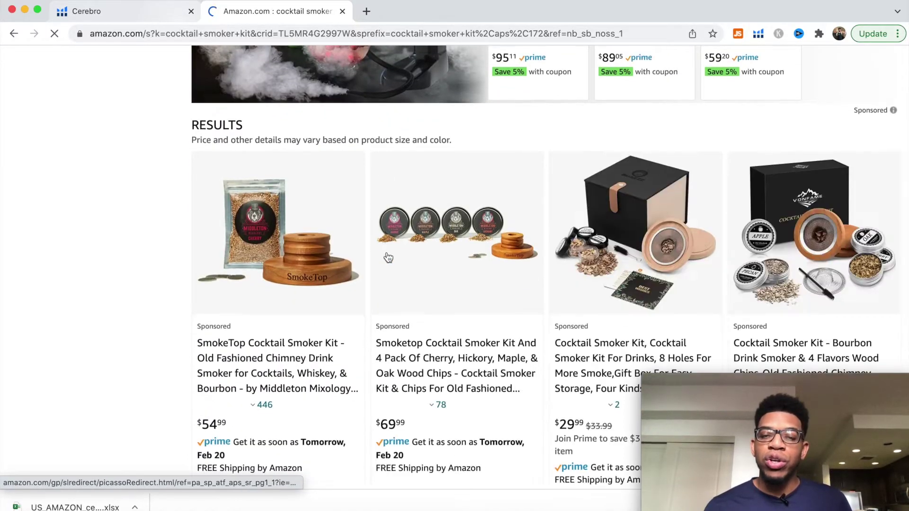
scroll(388, 257, "down", 6)
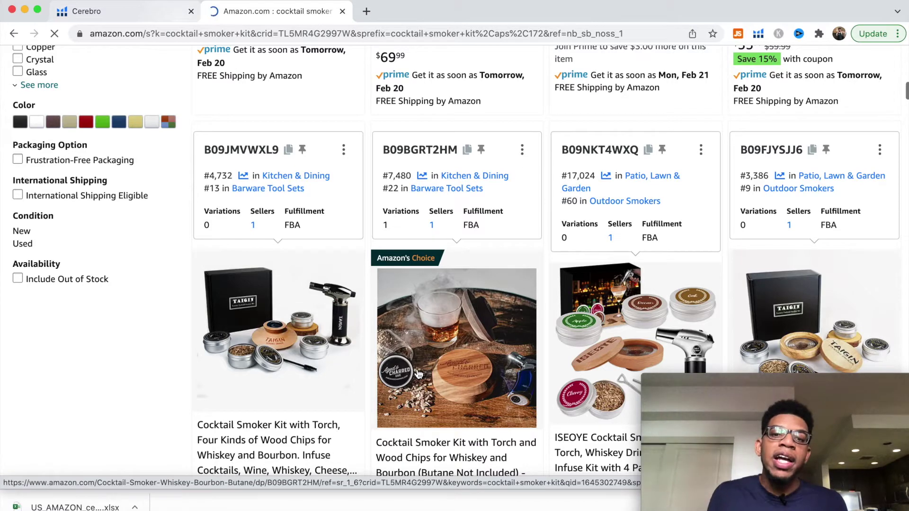
scroll(417, 373, "down", 4)
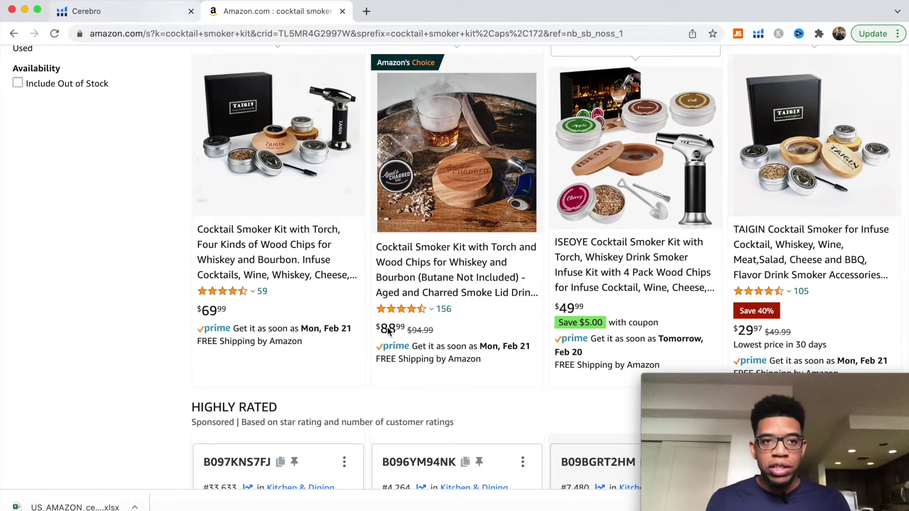
scroll(365, 243, "up", 10)
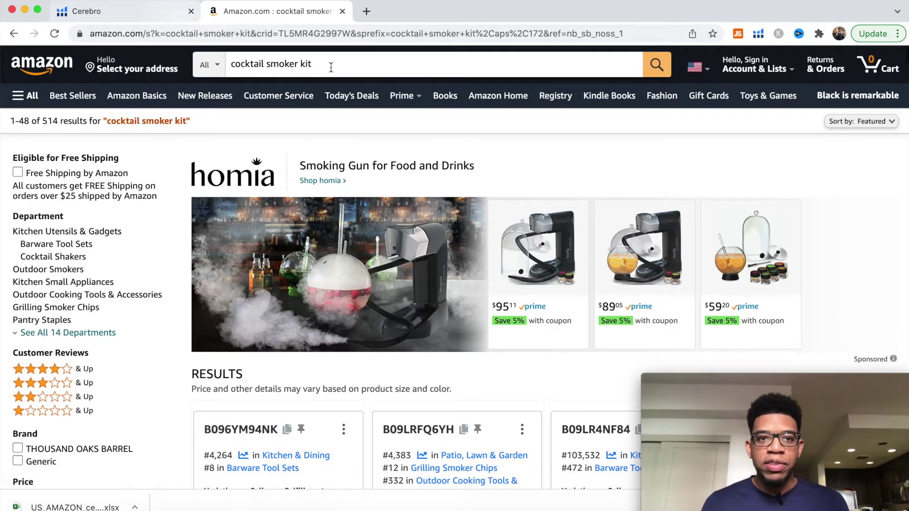
left_click(331, 67)
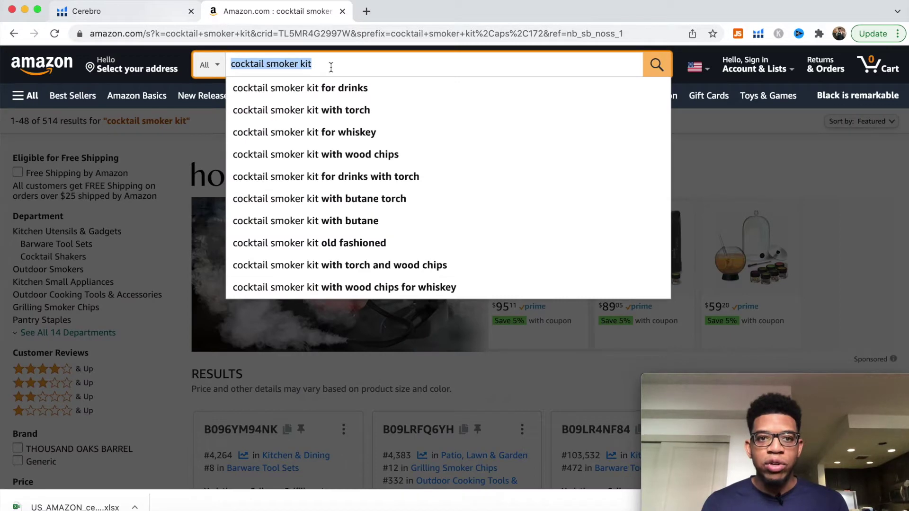
left_click(697, 154)
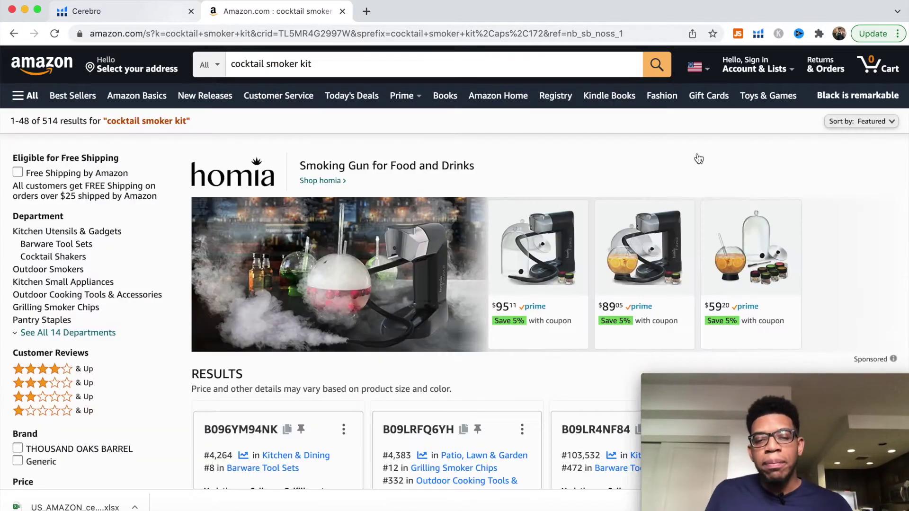
scroll(699, 158, "down", 2)
scroll(698, 158, "down", 6)
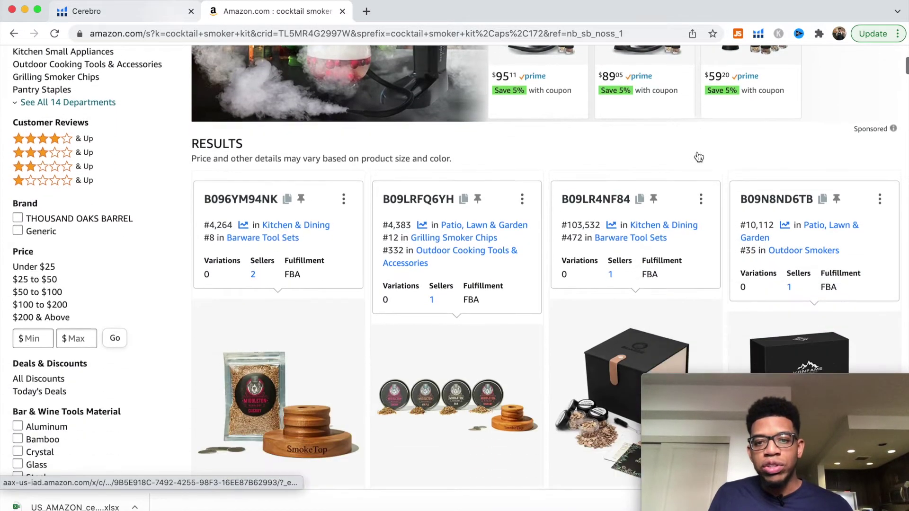
scroll(698, 156, "down", 5)
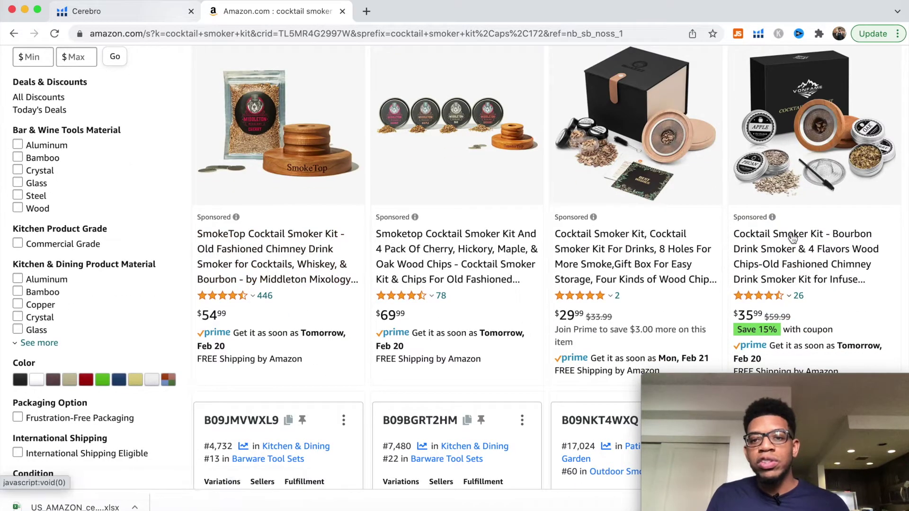
scroll(792, 238, "down", 1)
scroll(792, 238, "down", 5)
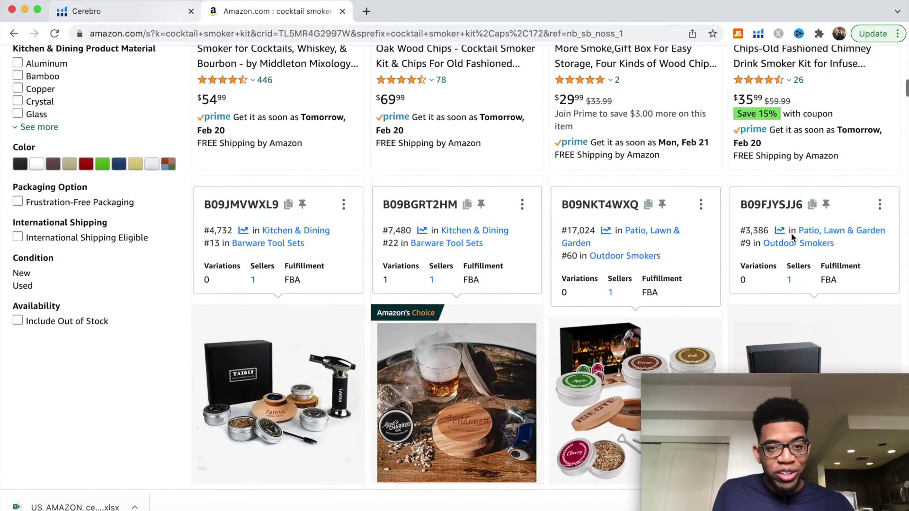
scroll(791, 235, "down", 2)
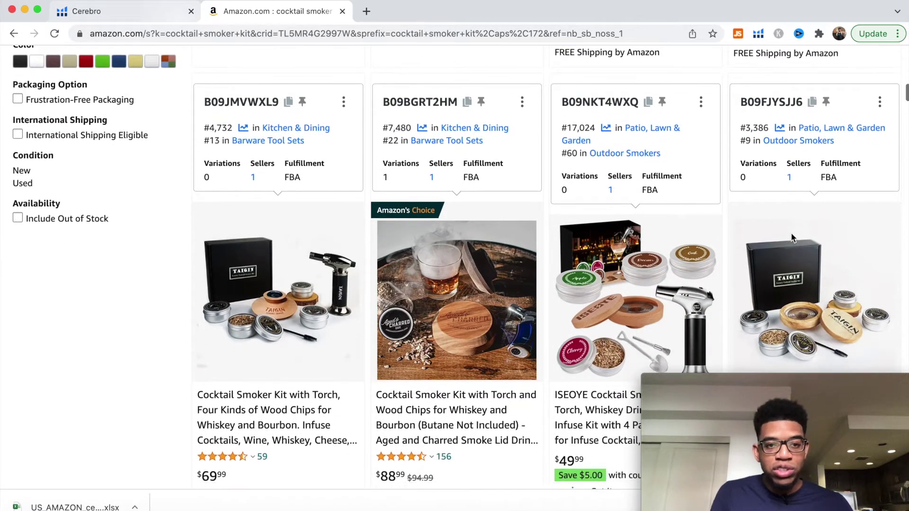
scroll(337, 361, "down", 3)
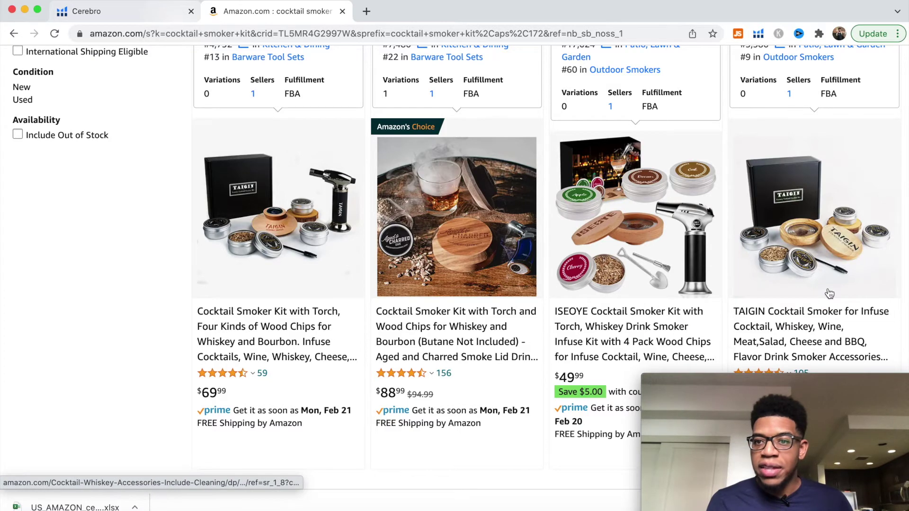
scroll(829, 294, "down", 2)
scroll(829, 293, "down", 6)
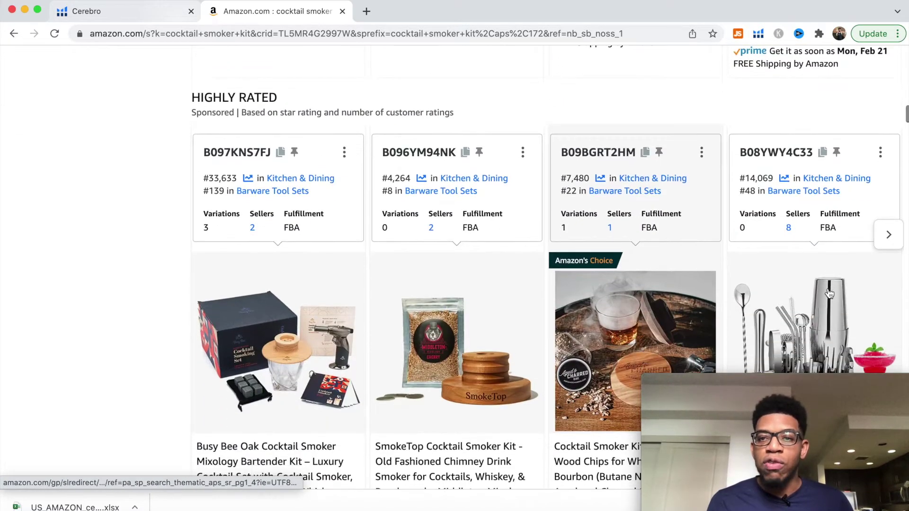
Run Xray on the cocktail smoker kit results (22,441 search volume, $1,628,444 revenue), then close it.
left_click(758, 34)
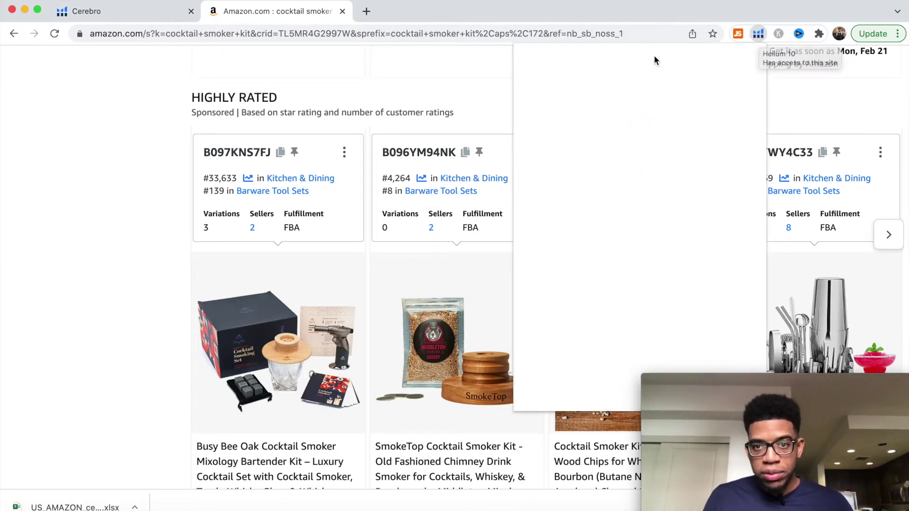
left_click(603, 150)
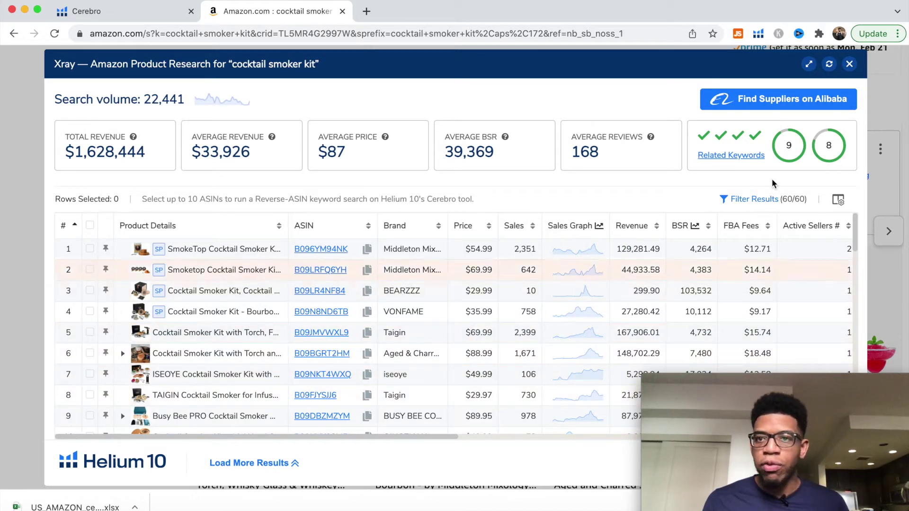
left_click(849, 65)
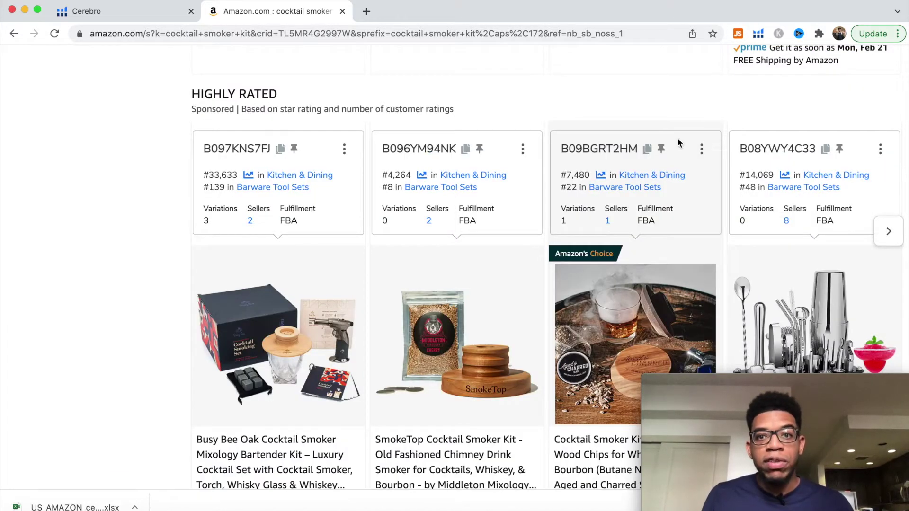
Open the Cocktail Smoker Kit with Torch product page from the results.
scroll(678, 141, "down", 3)
scroll(678, 141, "up", 3)
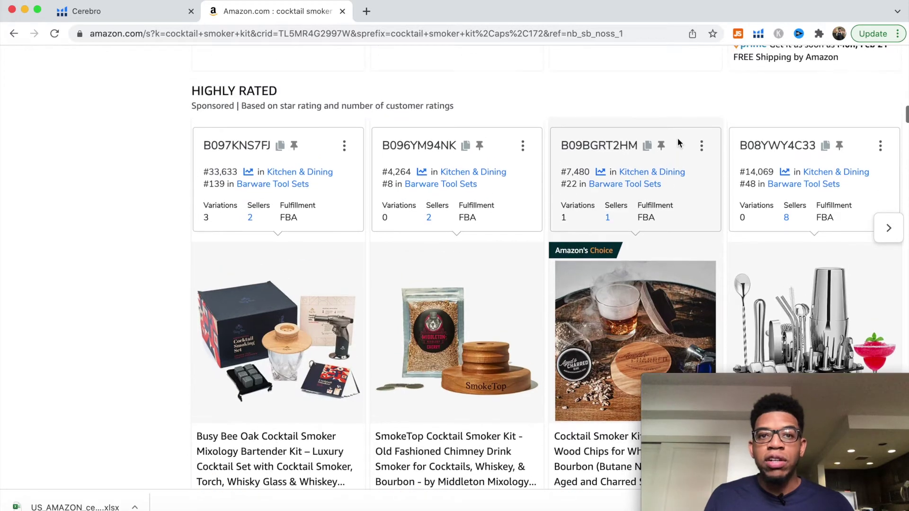
scroll(677, 141, "up", 10)
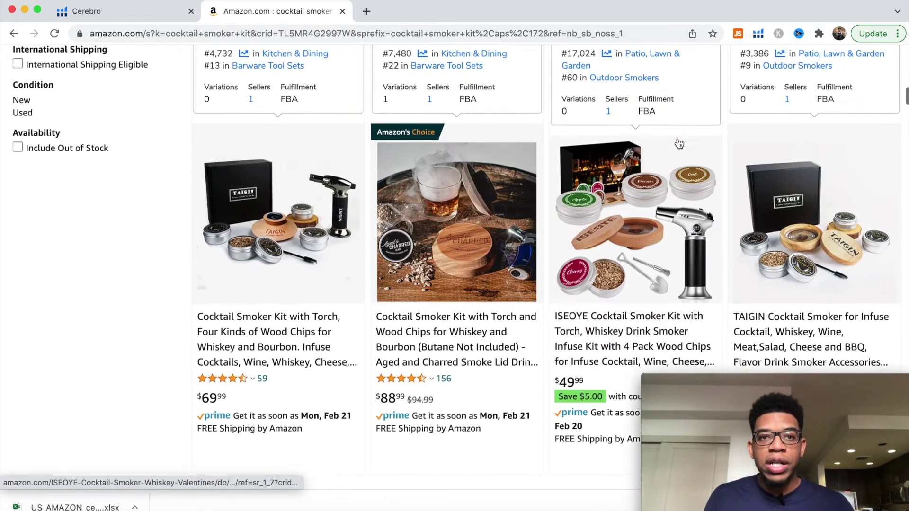
scroll(656, 125, "down", 1)
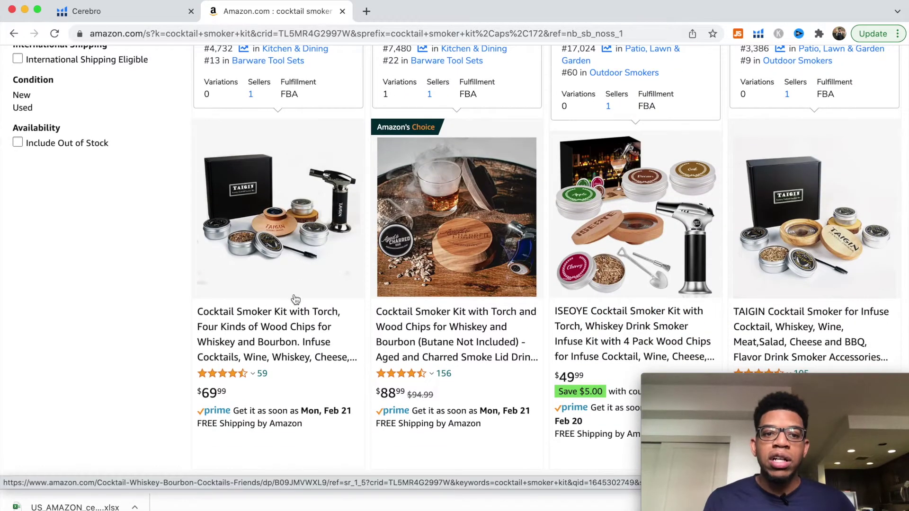
left_click(293, 327)
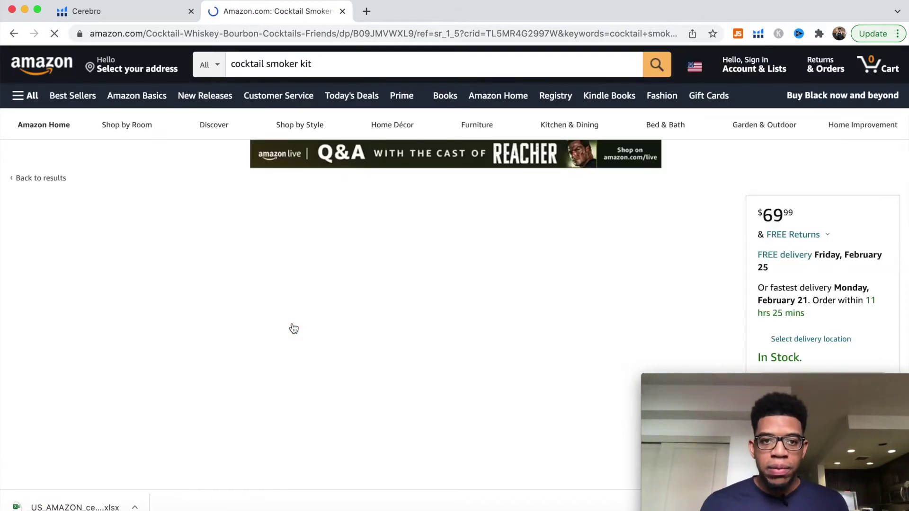
Find Product information on the page and select the ASIN B09JMVWXL9.
scroll(424, 308, "down", 10)
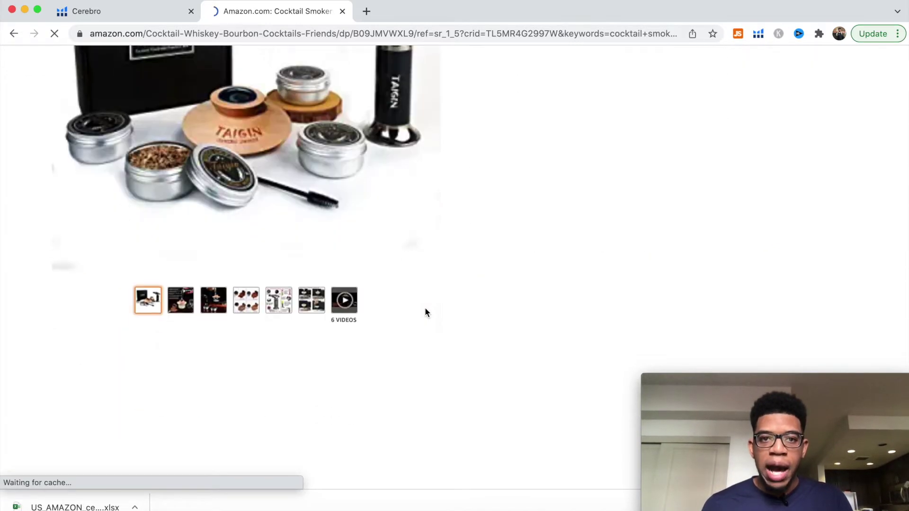
scroll(424, 308, "down", 10)
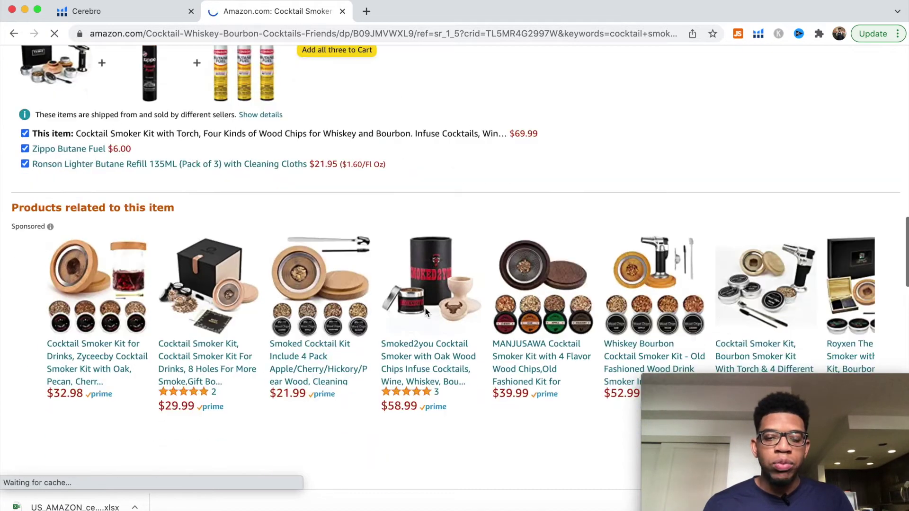
scroll(425, 308, "down", 3)
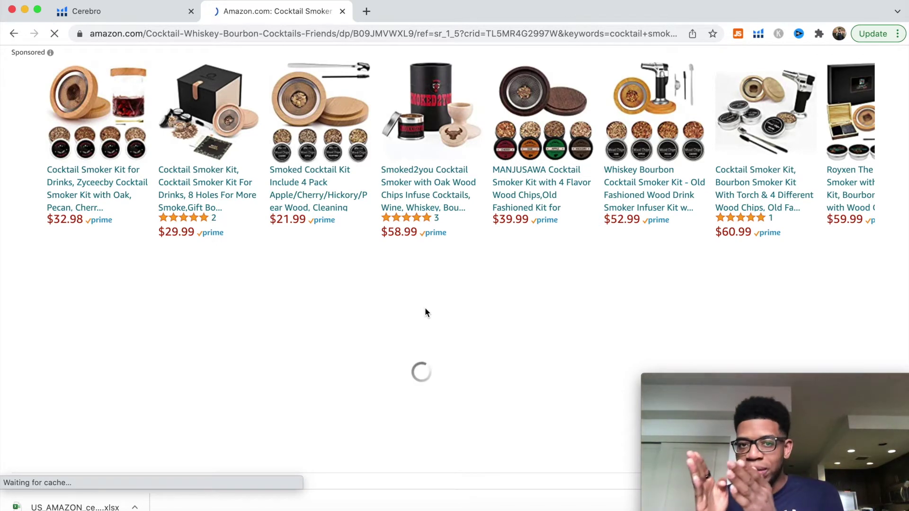
scroll(425, 308, "up", 2)
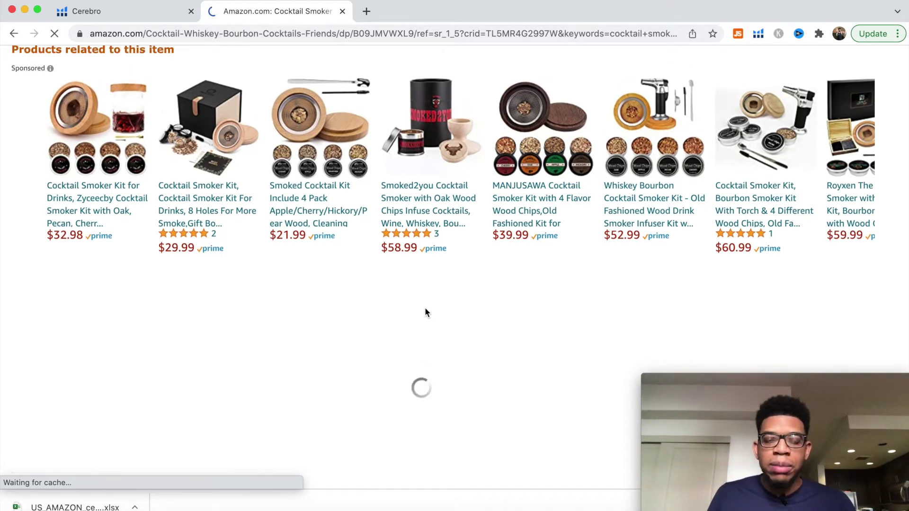
scroll(425, 307, "up", 3)
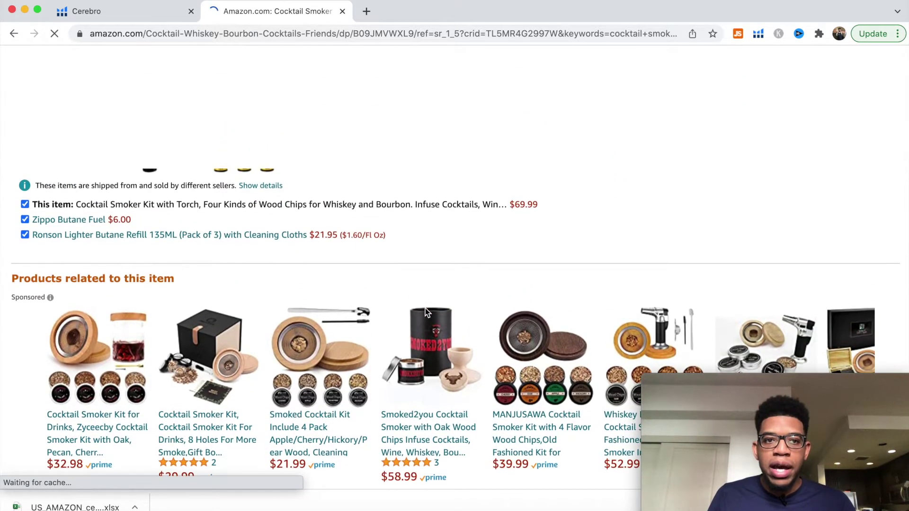
scroll(425, 307, "down", 10)
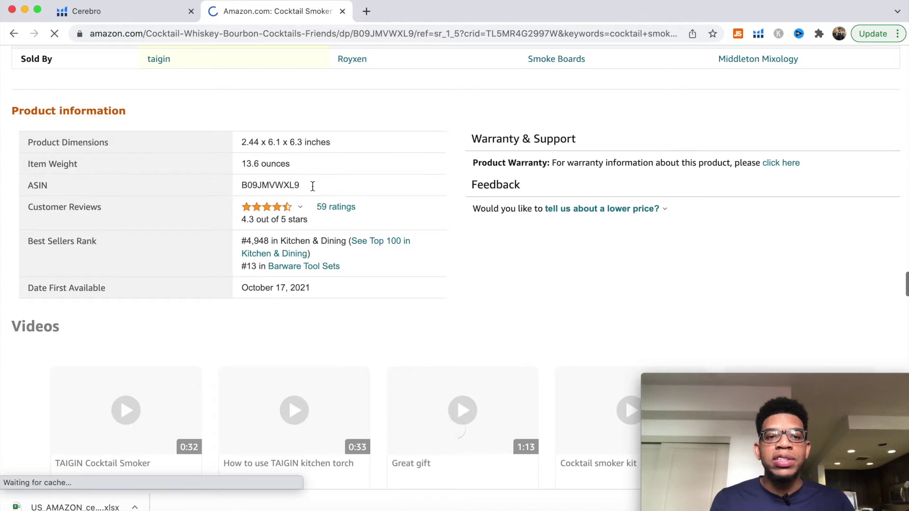
double_click(239, 186)
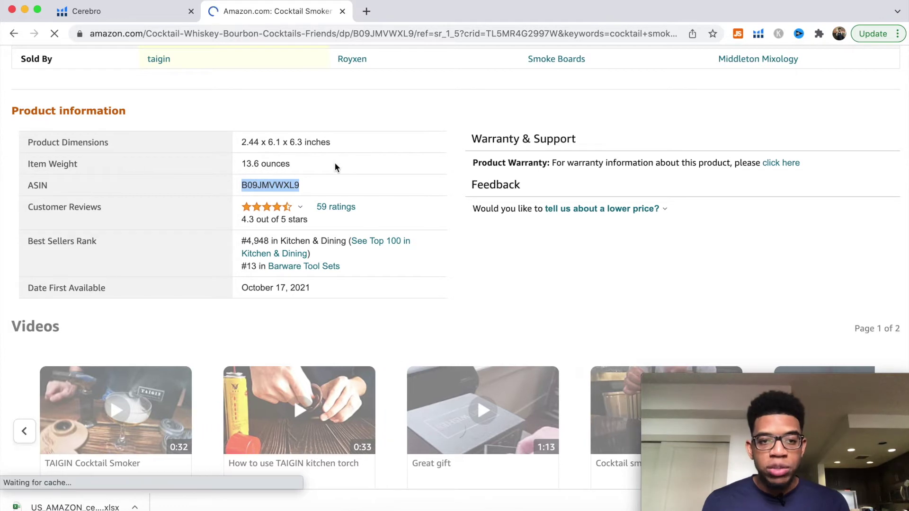
left_click(151, 17)
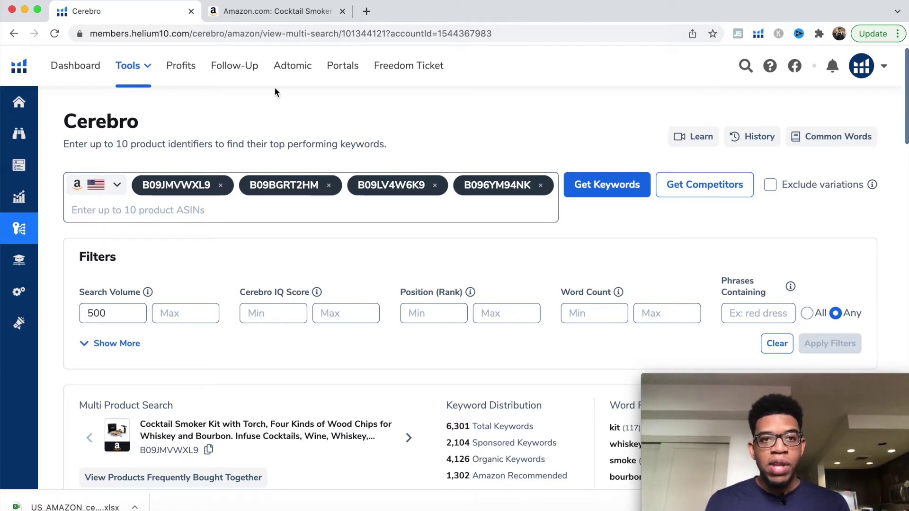
left_click(266, 19)
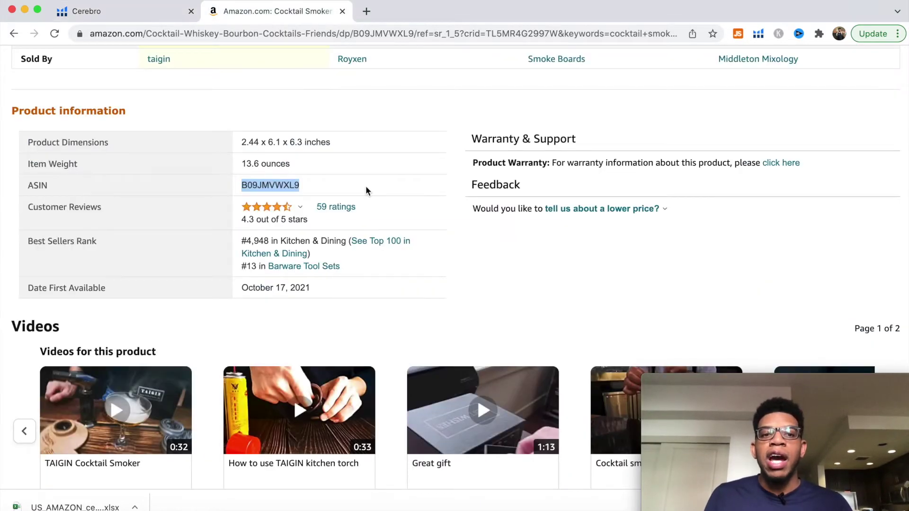
scroll(365, 189, "up", 10)
scroll(367, 190, "up", 10)
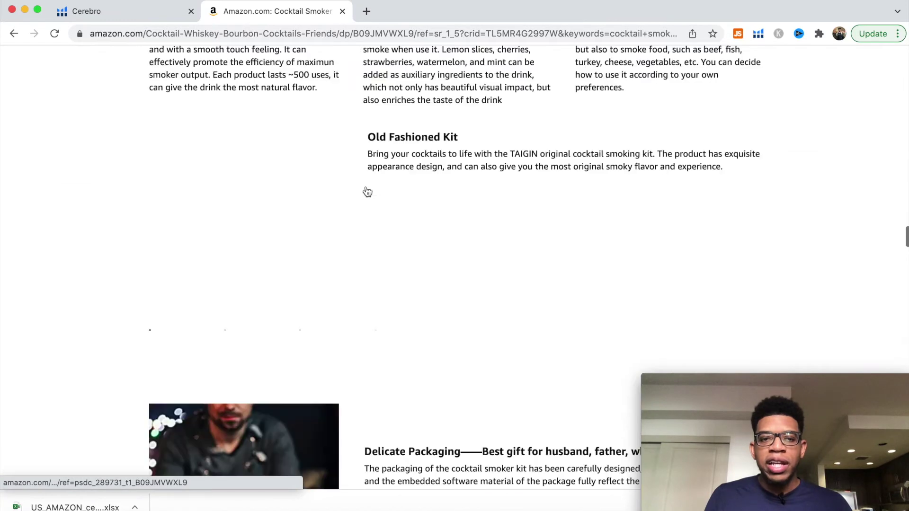
scroll(368, 191, "up", 10)
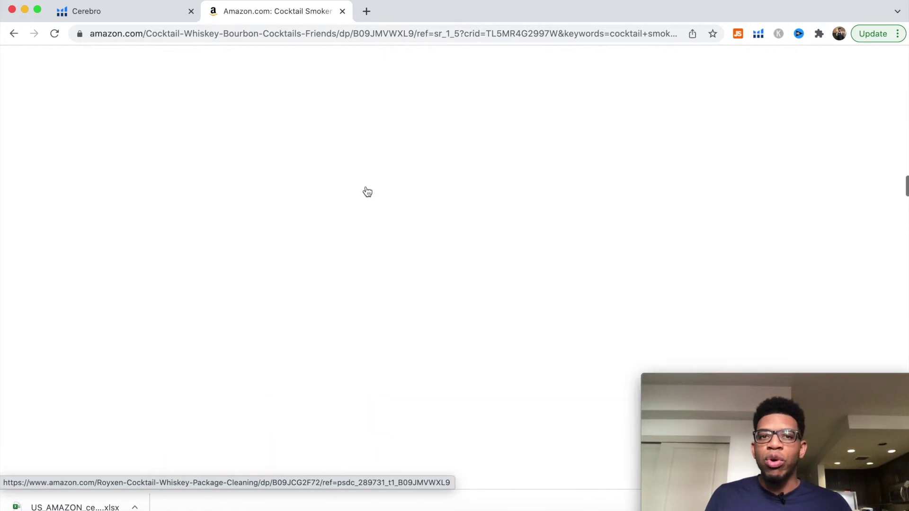
scroll(367, 191, "up", 10)
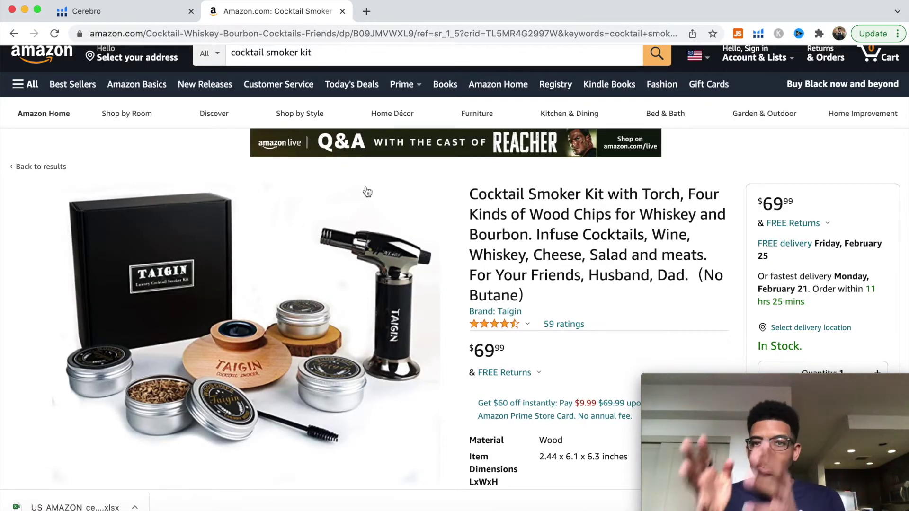
scroll(367, 191, "up", 1)
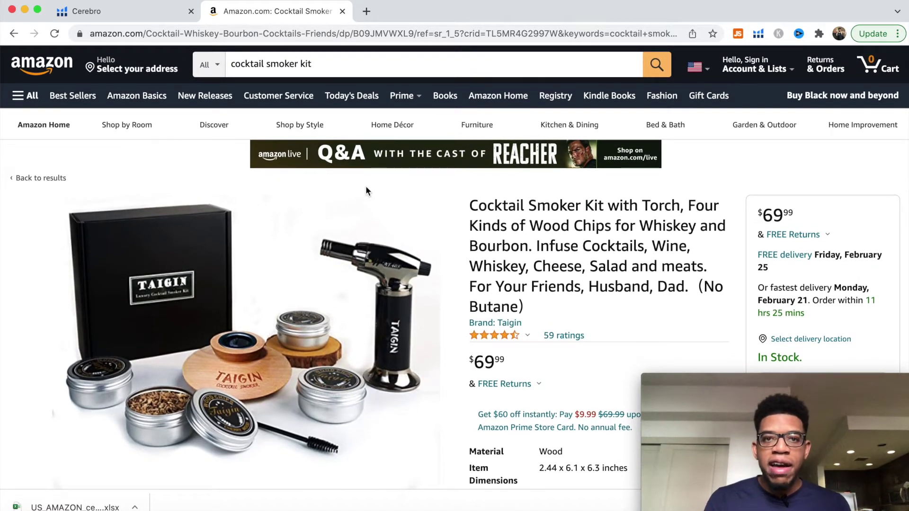
key("super+f")
type("asin")
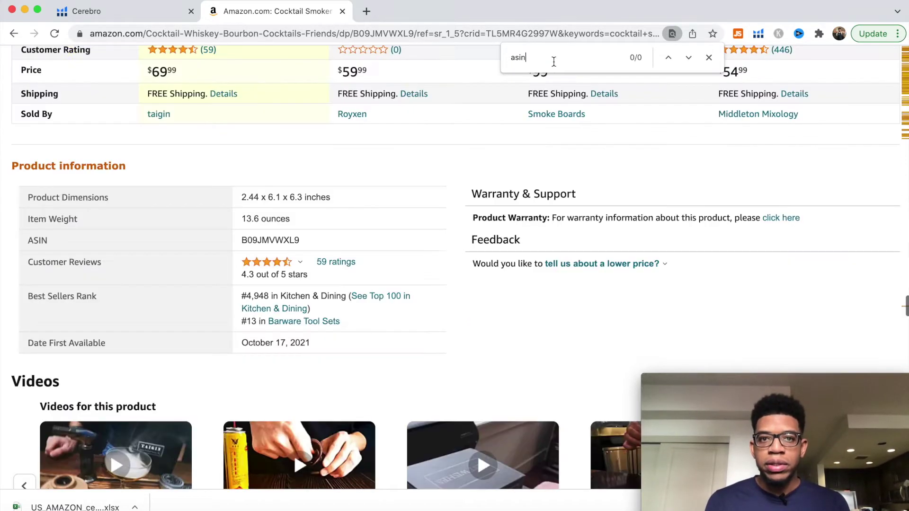
key("Return")
type("n")
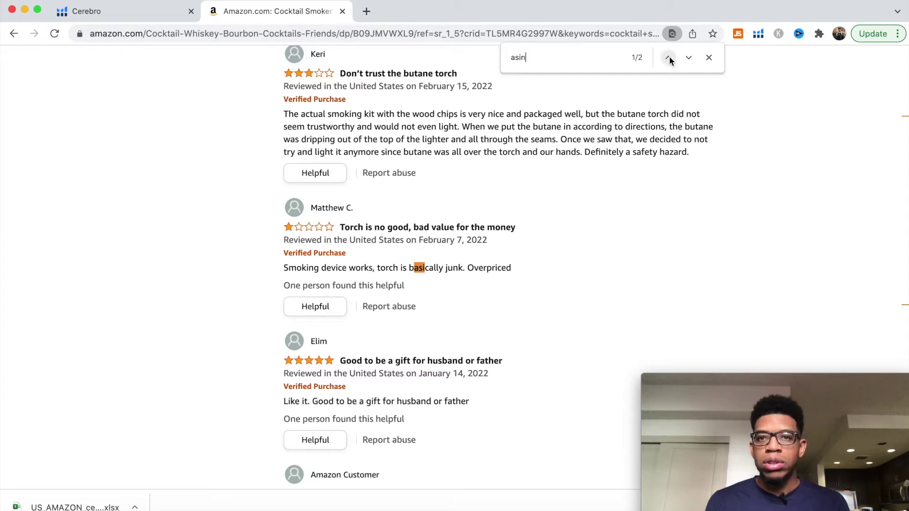
left_click(688, 57)
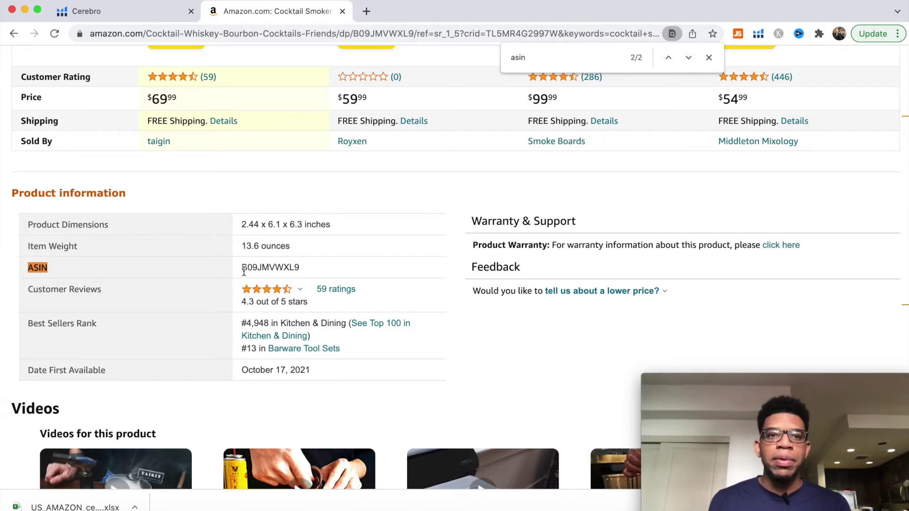
scroll(345, 270, "up", 15)
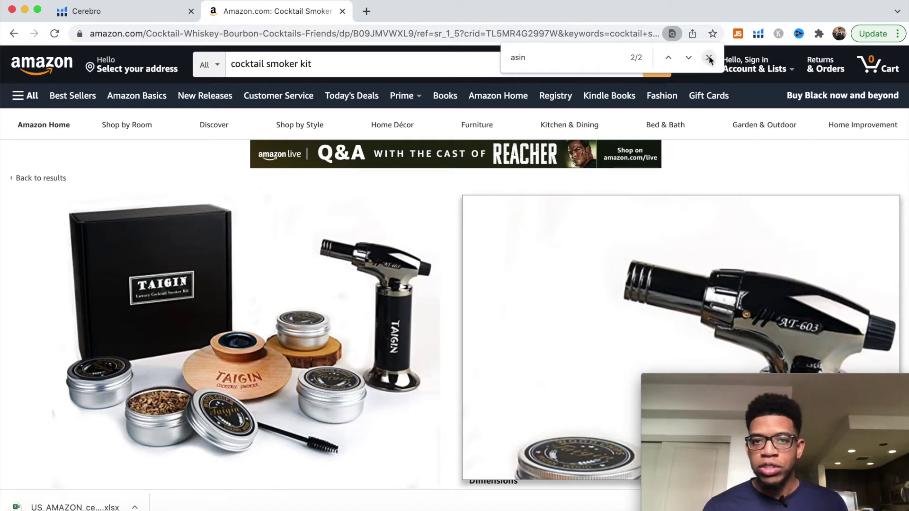
key("Escape")
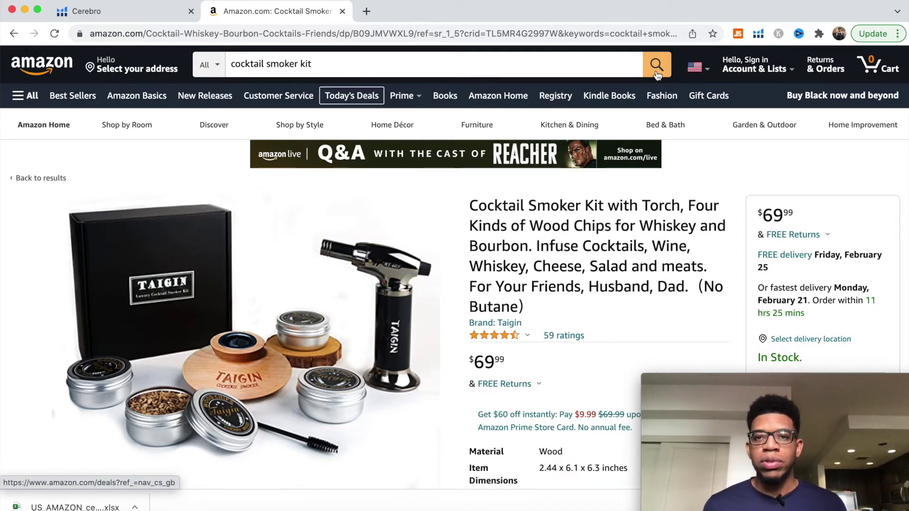
Rerun the 'cocktail smoker kit' Amazon search, browse the results, then return to Cerebro.
left_click(657, 67)
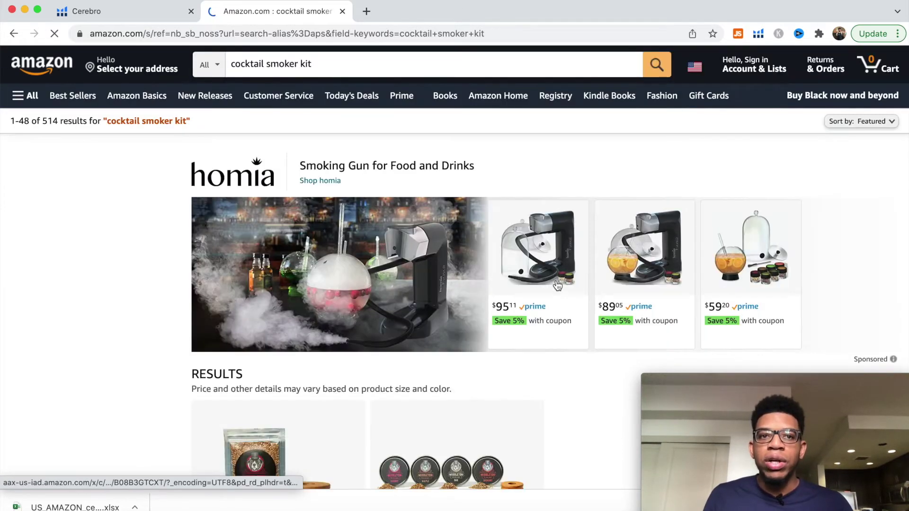
scroll(557, 286, "down", 3)
scroll(557, 285, "down", 5)
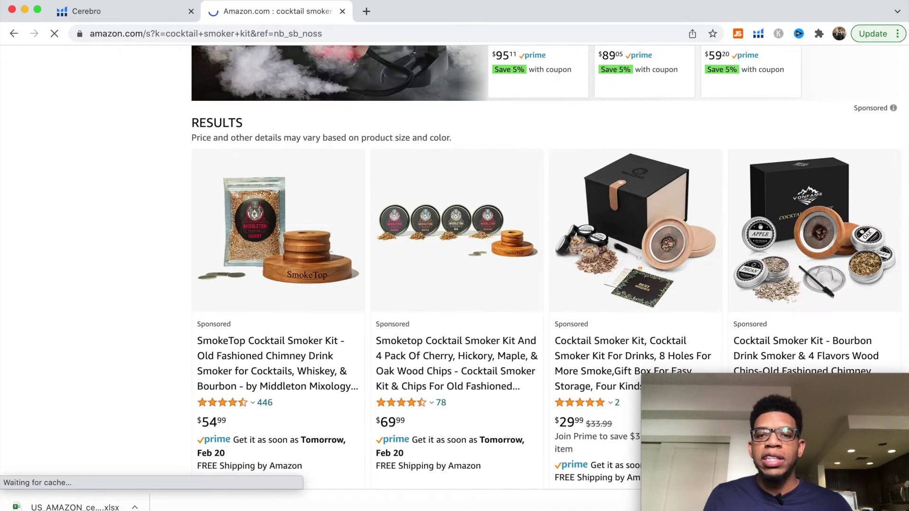
scroll(599, 285, "down", 6)
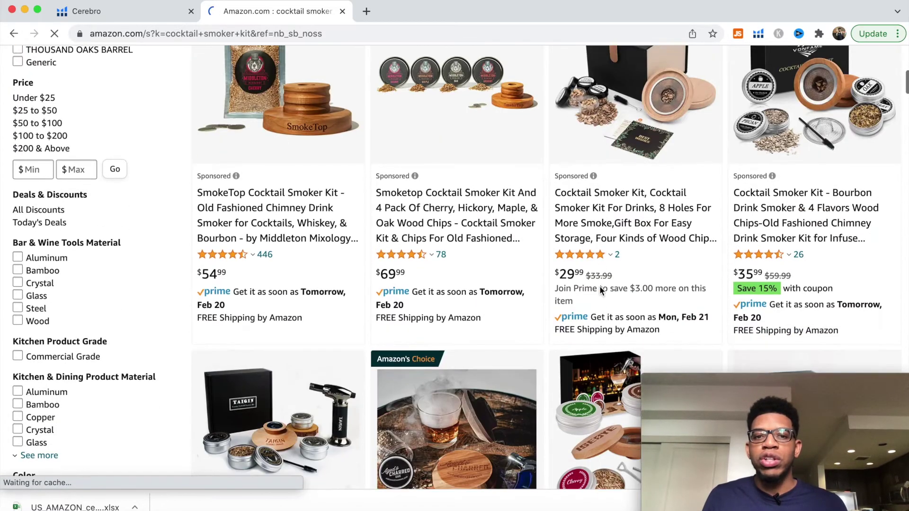
scroll(600, 291, "down", 2)
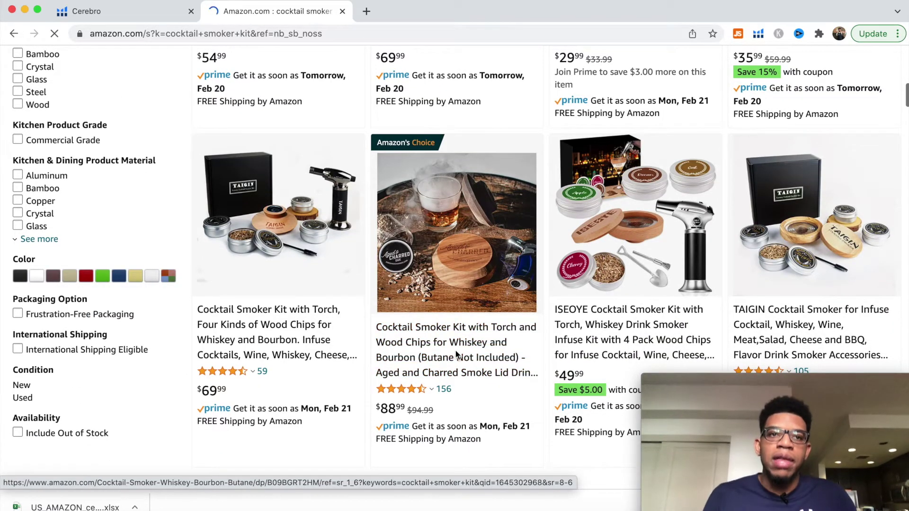
left_click(167, 19)
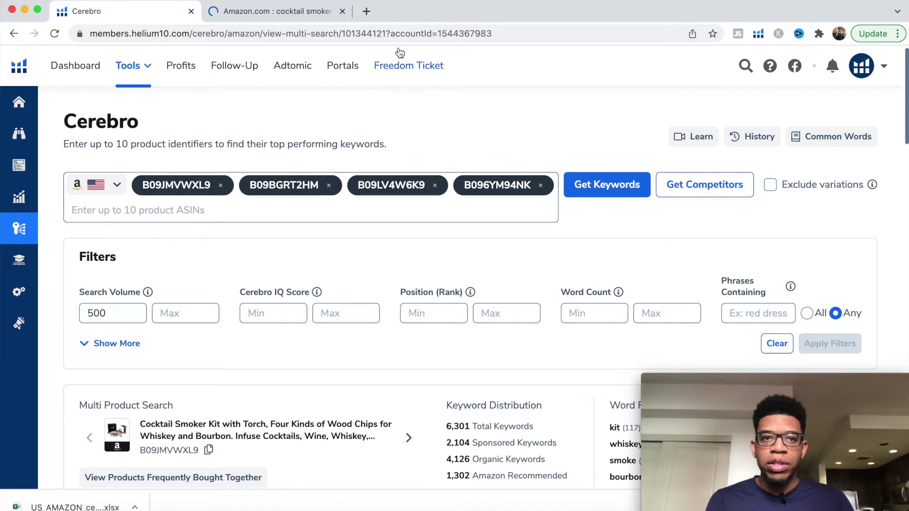
Close the Amazon results and rerun Get Keywords for the four ASINs, yielding 6,301 keywords.
left_click(342, 11)
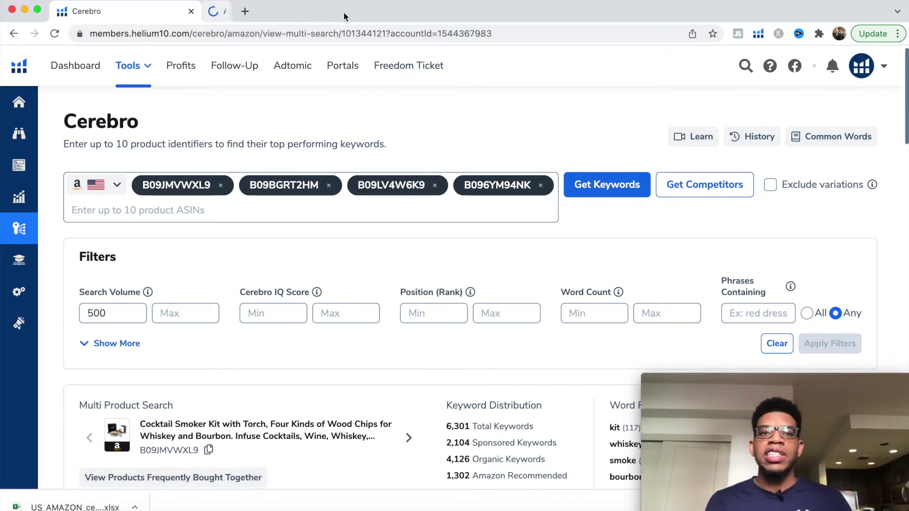
left_click(604, 183)
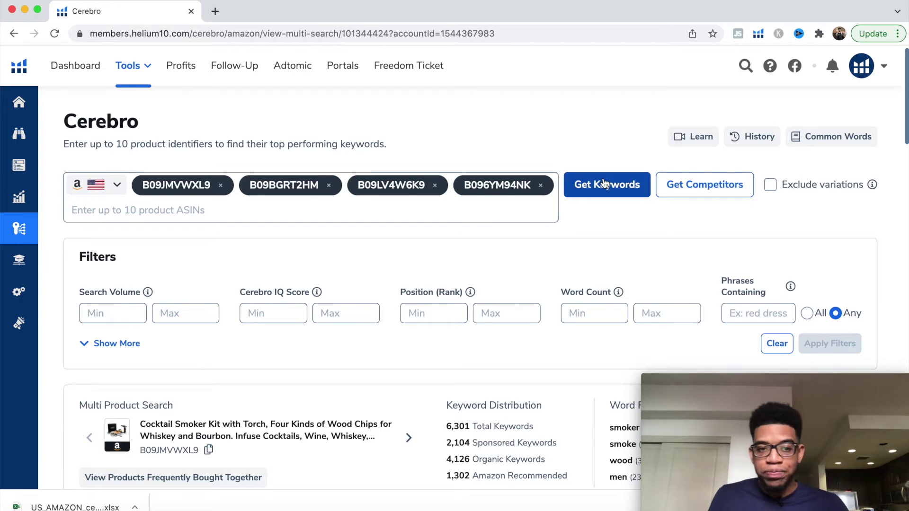
scroll(476, 277, "down", 2)
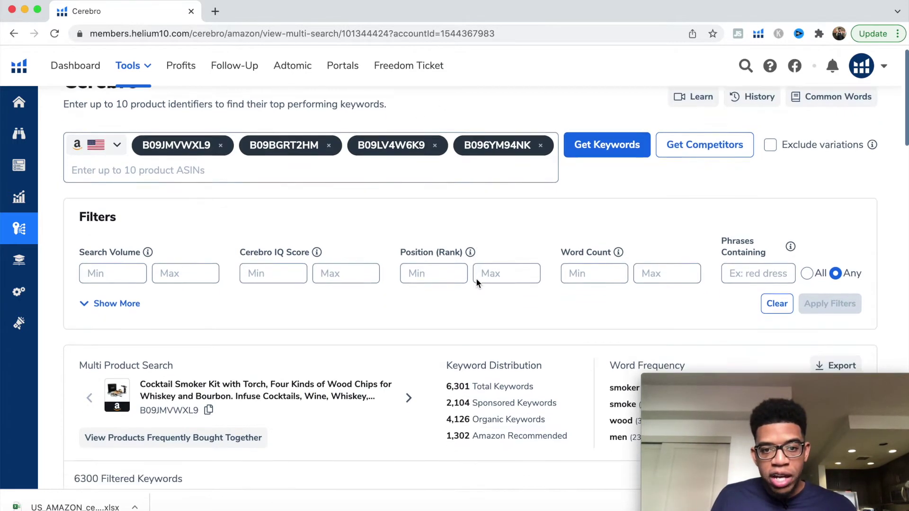
scroll(476, 278, "down", 3)
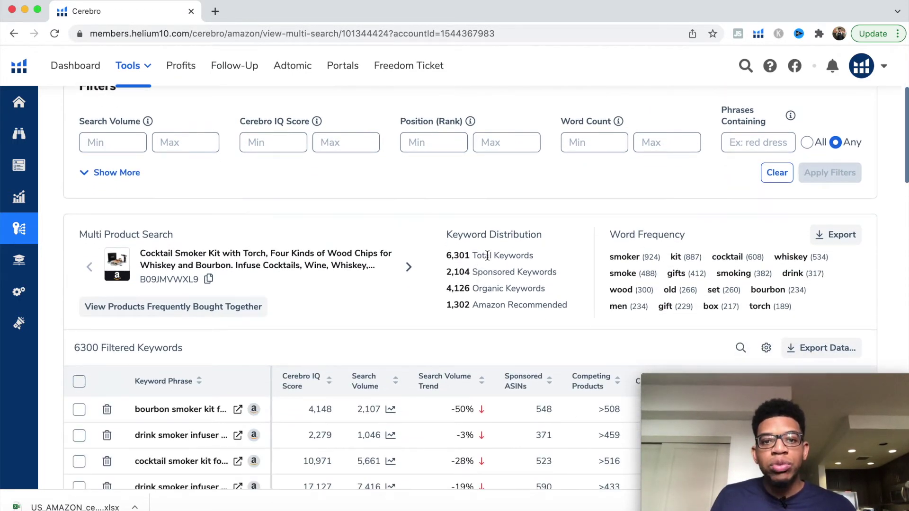
left_click_drag(441, 256, 472, 256)
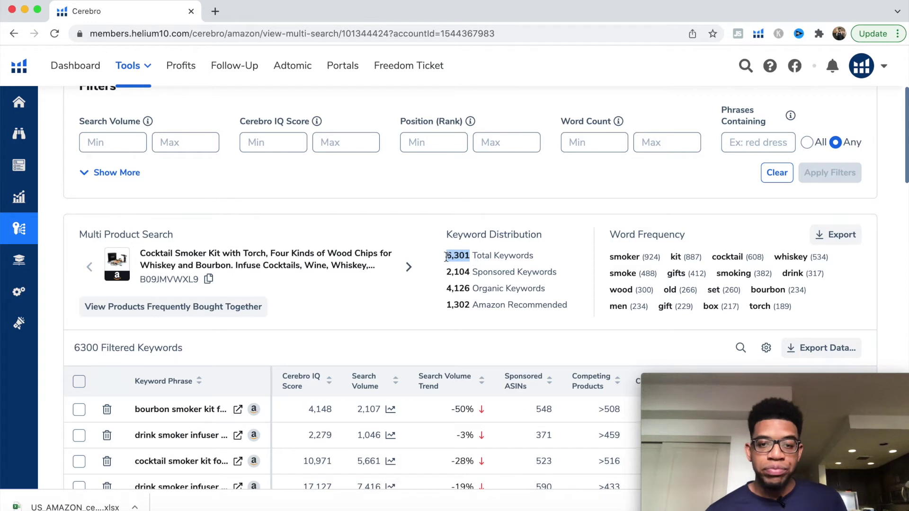
left_click(470, 255)
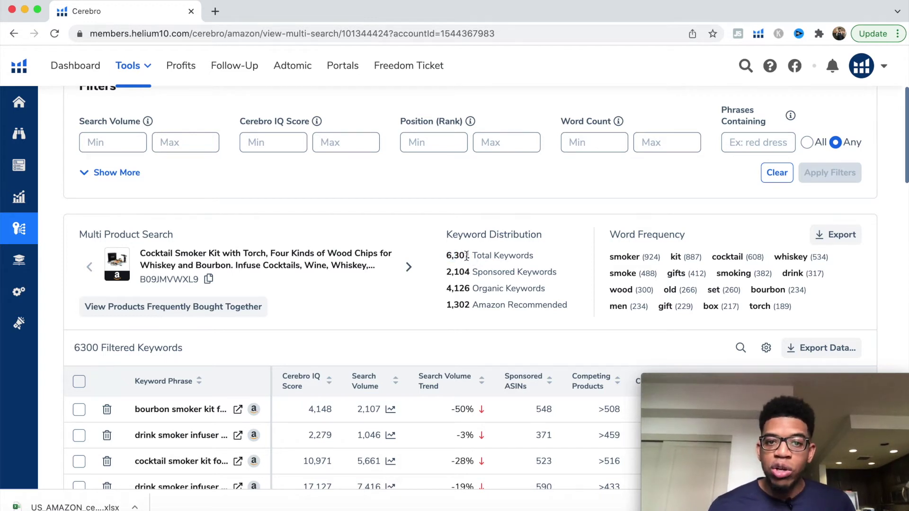
left_click_drag(469, 256, 447, 259)
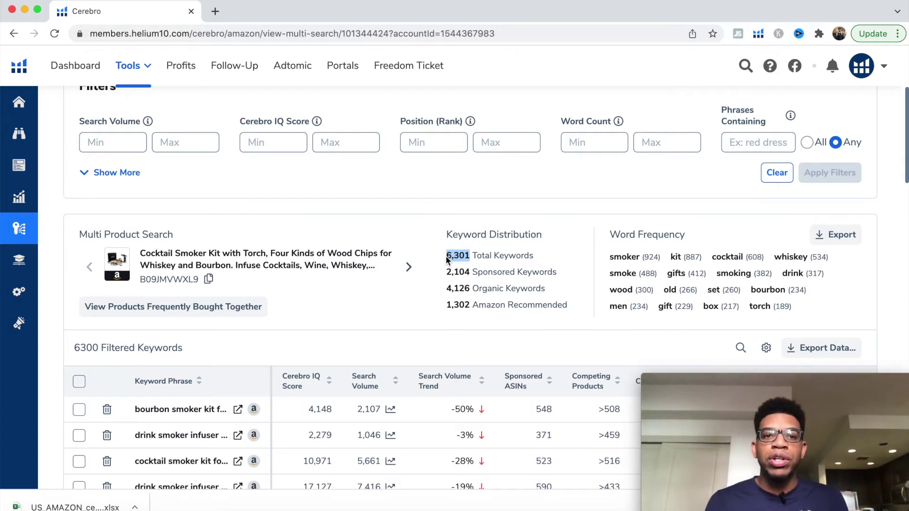
left_click(447, 259)
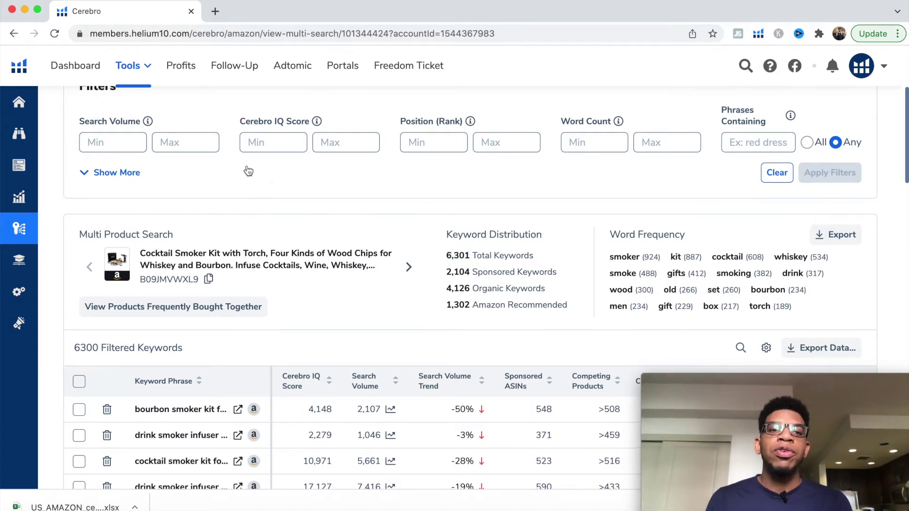
left_click(133, 141)
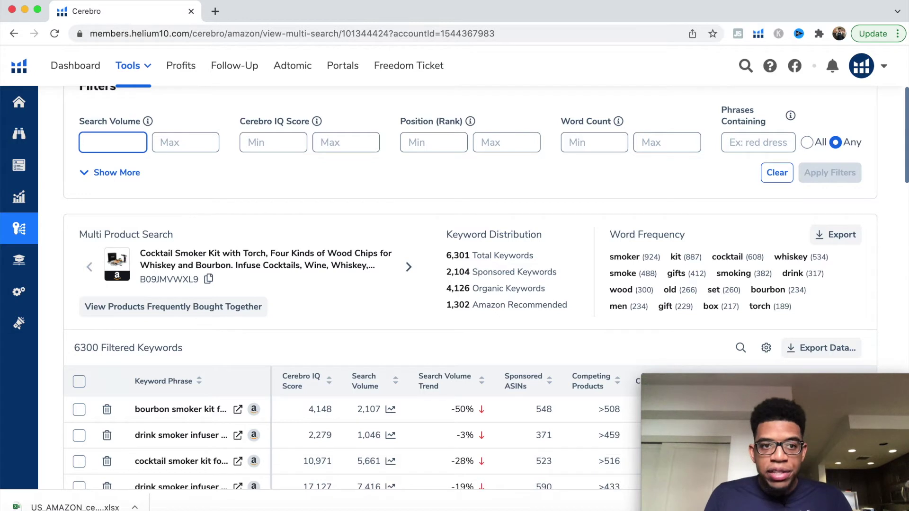
Set the minimum search volume to 500 and apply it, leaving 798 keywords.
type("500")
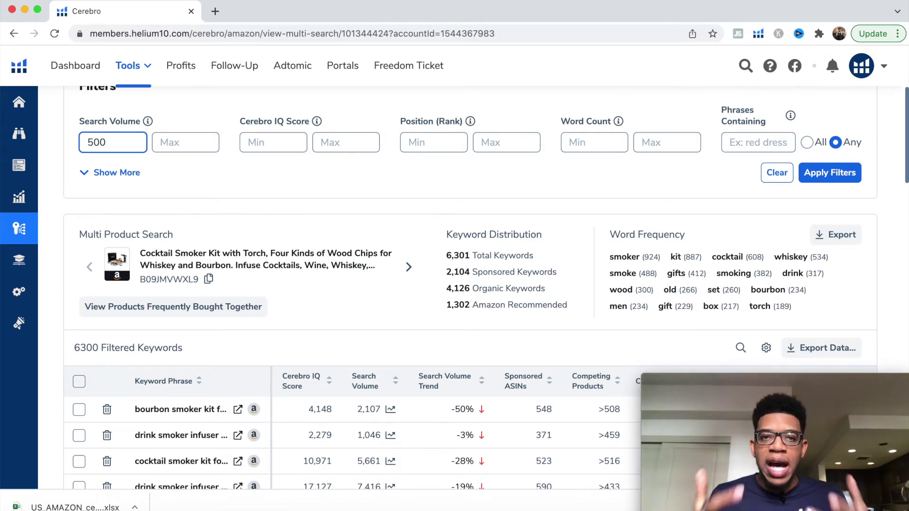
left_click(841, 182)
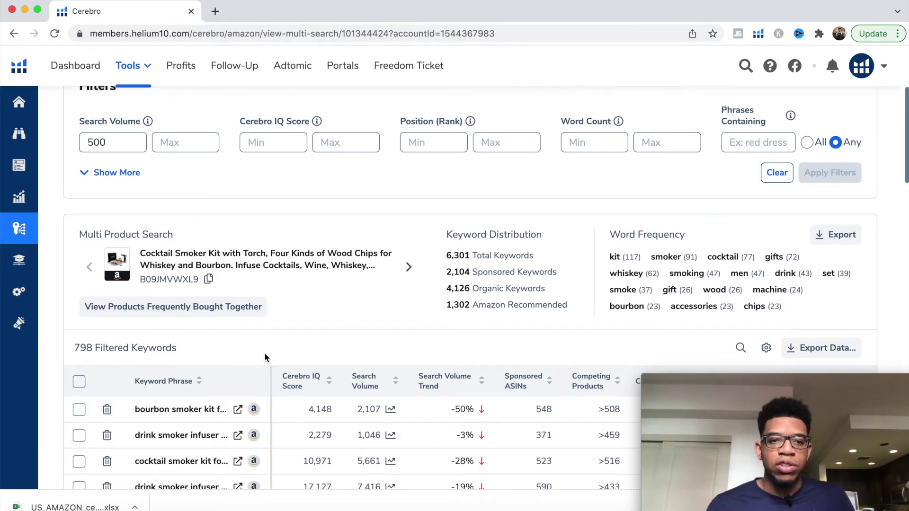
Check the first keyword row, bourbon smoker kit for drinks, with 2,107 search volume.
scroll(264, 353, "up", 1)
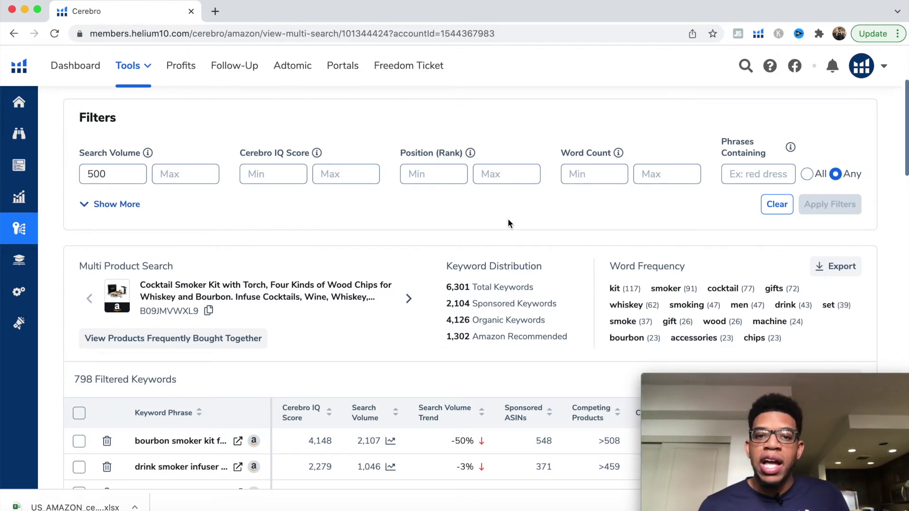
scroll(509, 223, "down", 3)
scroll(508, 222, "down", 5)
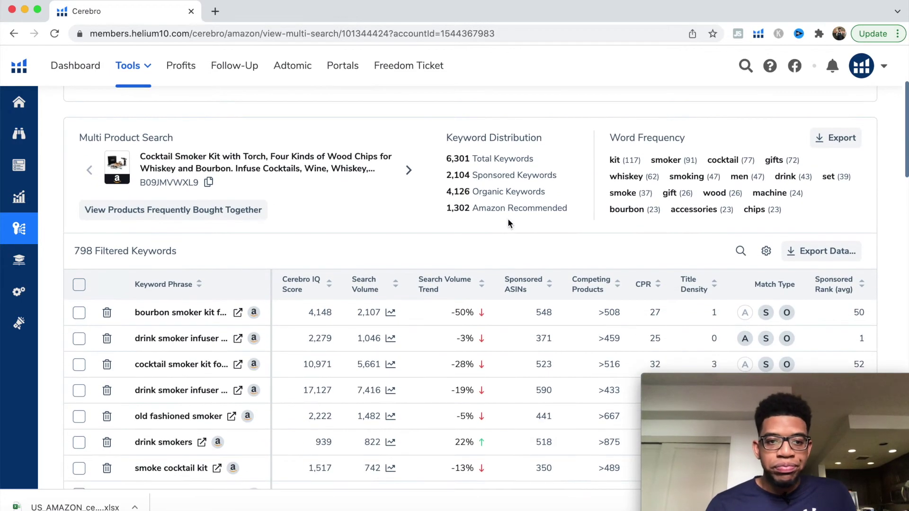
scroll(508, 219, "down", 5)
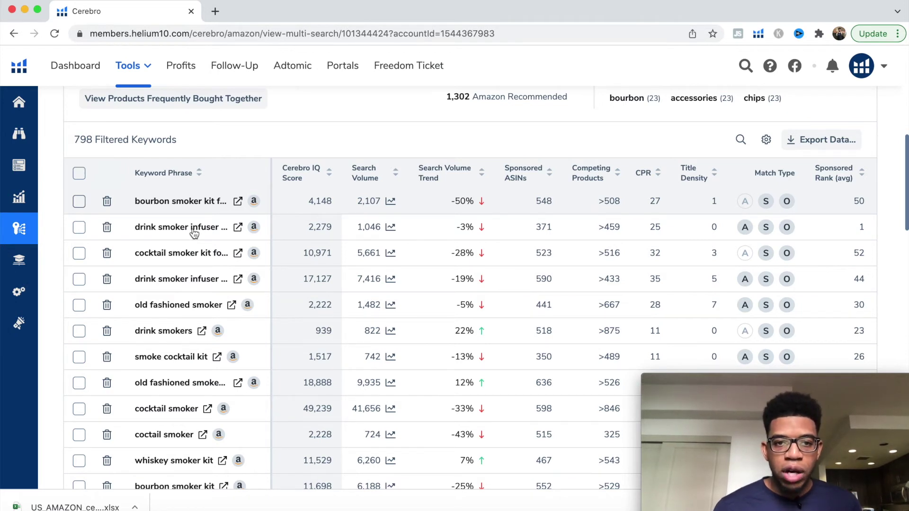
left_click(79, 201)
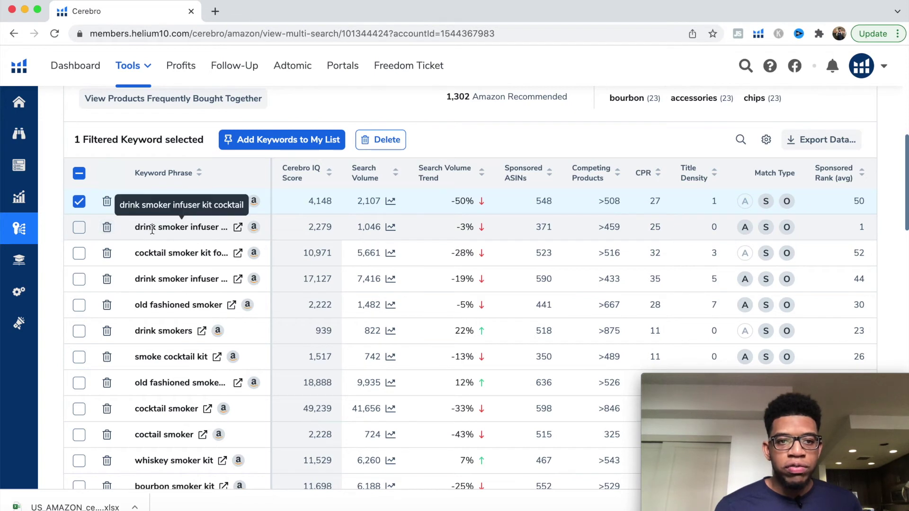
Check the 'drink smoker infuser kit cocktail' and 'cocktail smoker kit for drinks' keywords.
left_click(79, 229)
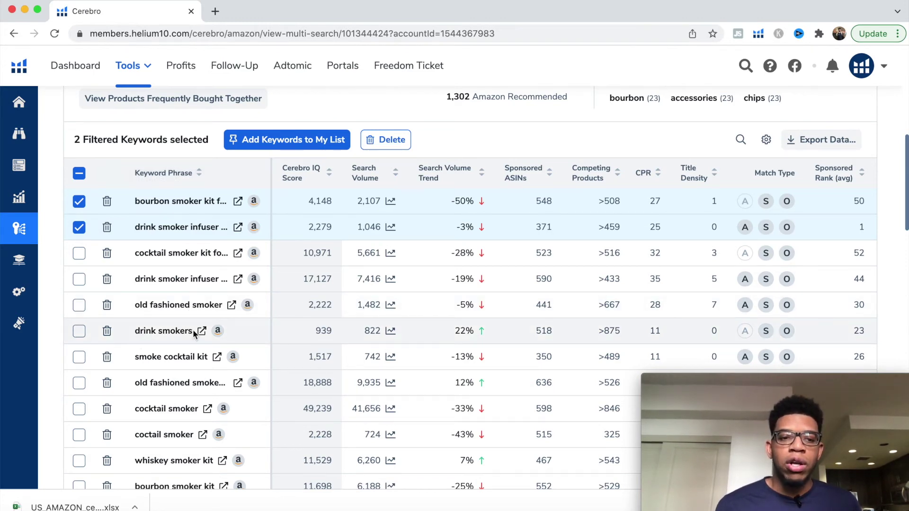
scroll(192, 329, "down", 3)
scroll(192, 329, "up", 2)
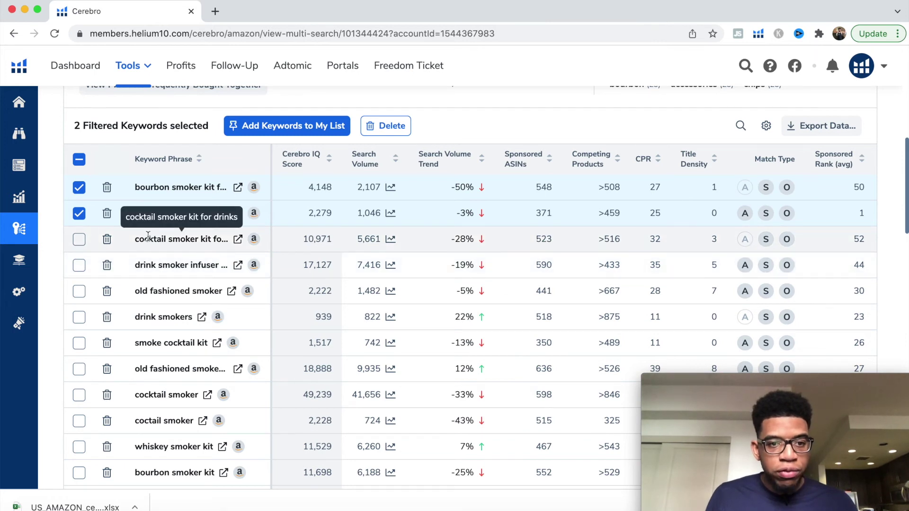
left_click(79, 240)
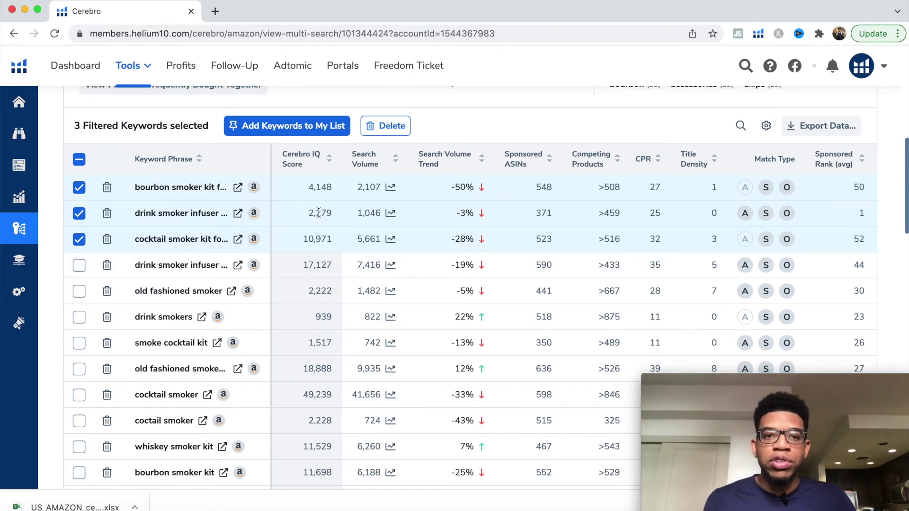
Highlight the search volumes (1,046 and 5,661) and competing product counts of both keywords.
left_click_drag(354, 216, 381, 213)
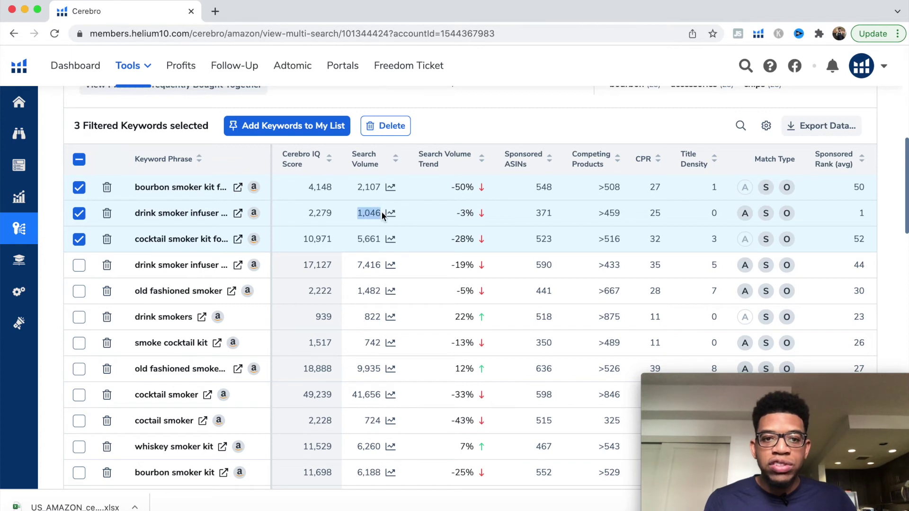
left_click(618, 213)
left_click_drag(618, 213, 606, 214)
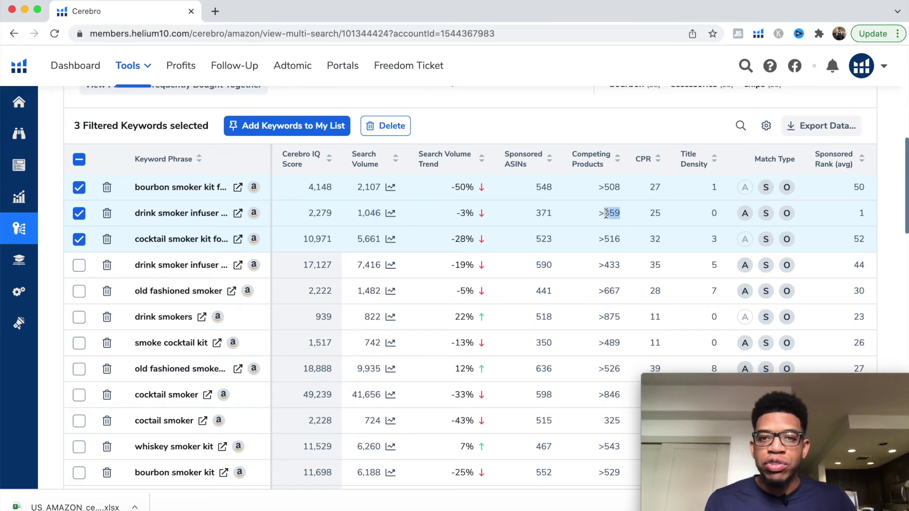
left_click_drag(356, 239, 386, 240)
left_click(618, 250)
left_click(334, 246)
left_click_drag(620, 240, 606, 241)
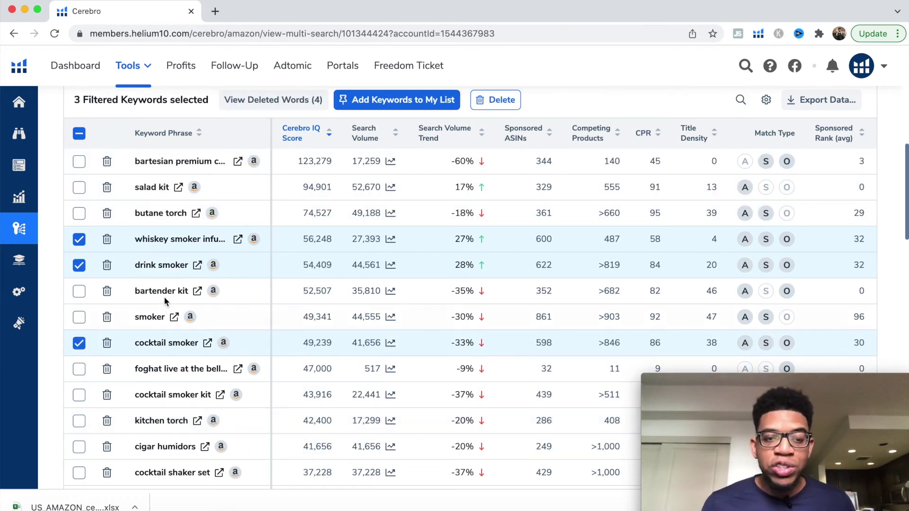
scroll(165, 301, "down", 1)
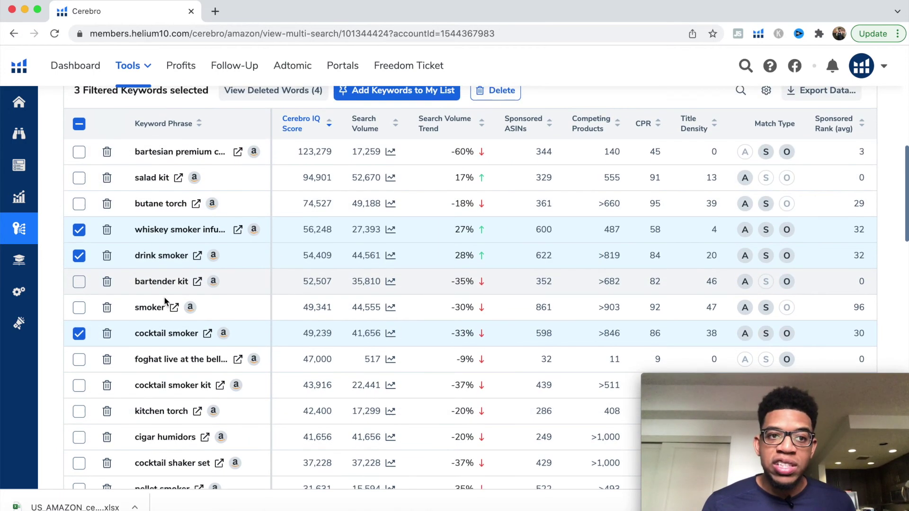
Scroll back up the Cerebro page toward the Export Data controls.
scroll(165, 301, "up", 2)
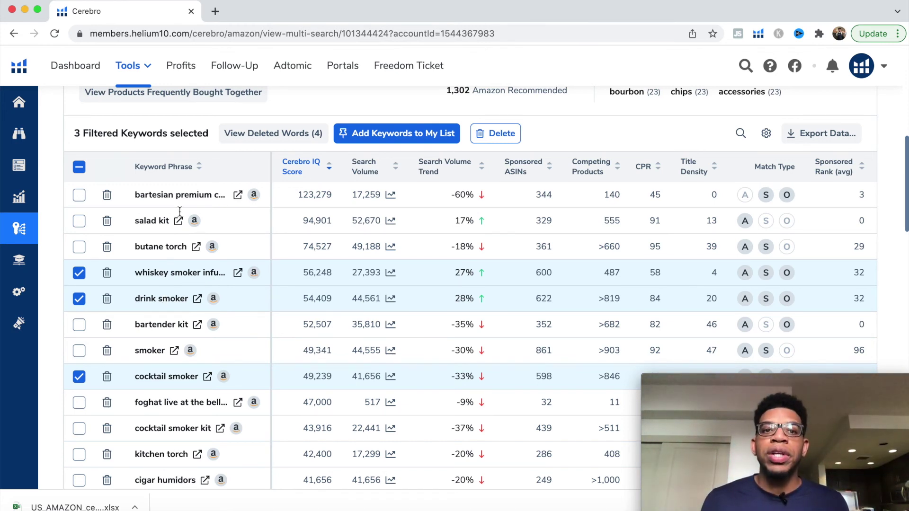
left_click(824, 134)
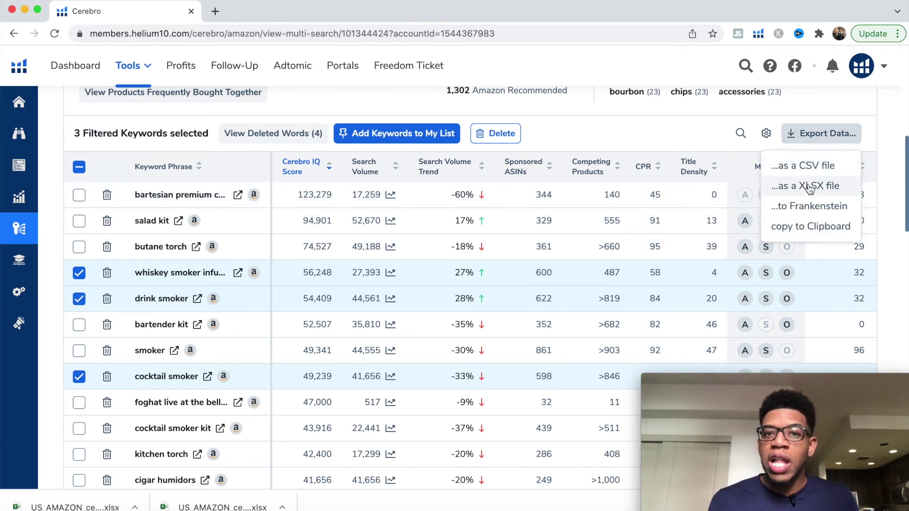